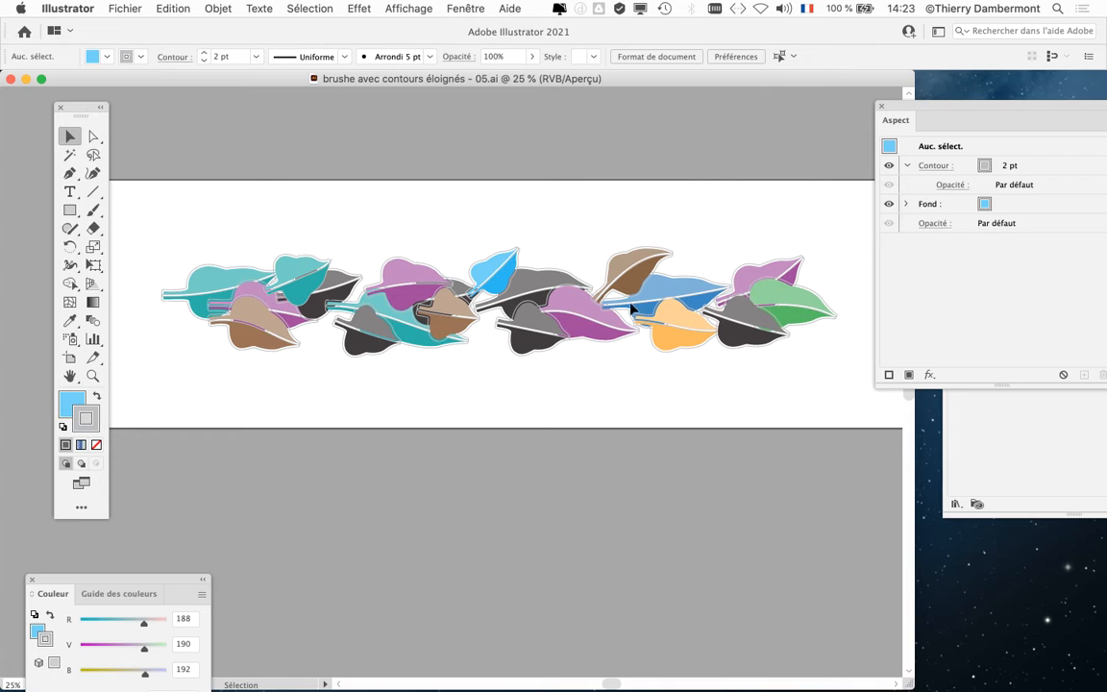
Arrange the workspace by moving the Aspect and tools panels to the outer edges and widening the document window.
{"action": "left_click_drag", "start_coordinate": [906, 107], "coordinate": [974, 99]}
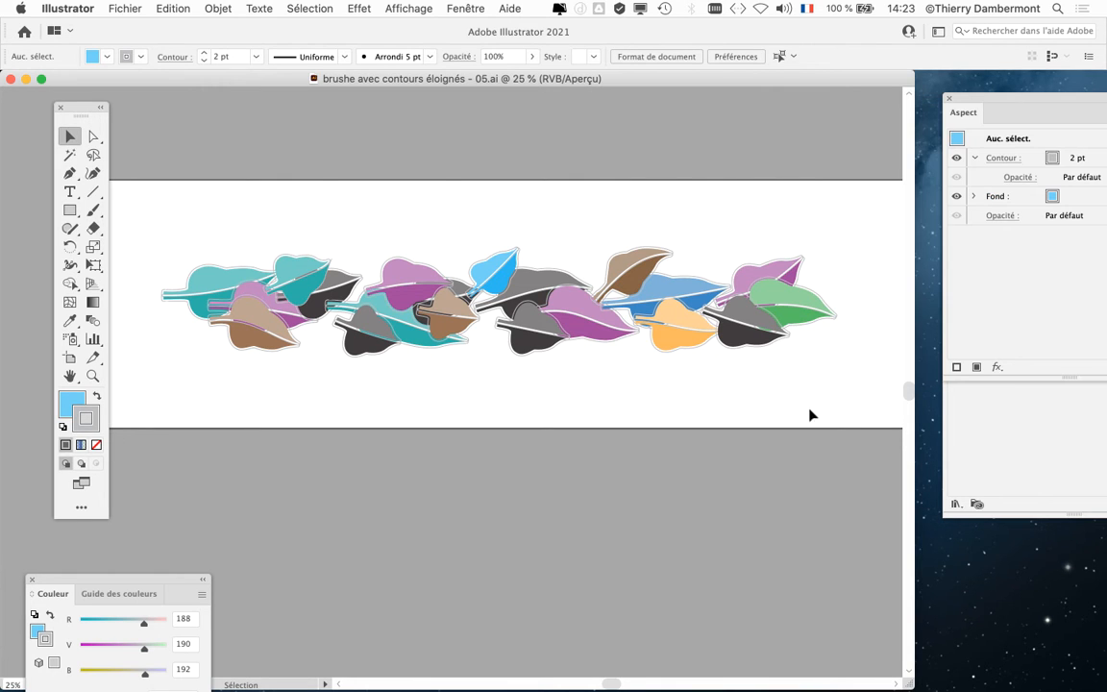
{"action": "left_click_drag", "start_coordinate": [909, 685], "coordinate": [999, 685]}
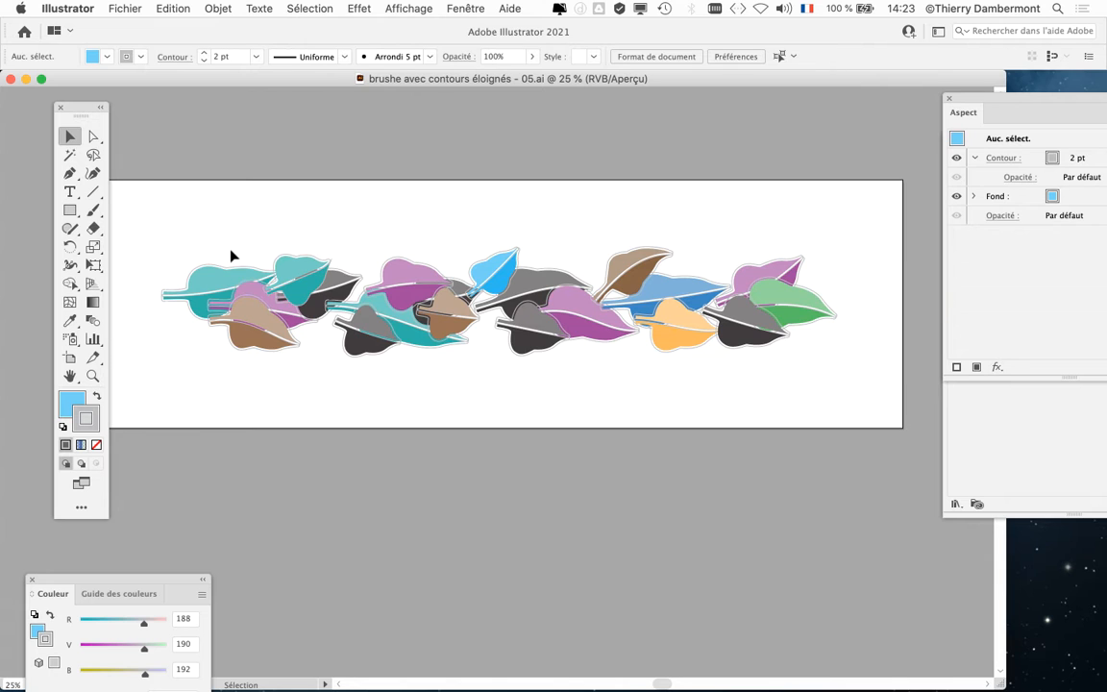
{"action": "scroll", "coordinate": [210, 230], "scroll_direction": "up", "scroll_amount": 2}
{"action": "left_click_drag", "start_coordinate": [98, 112], "coordinate": [75, 107]}
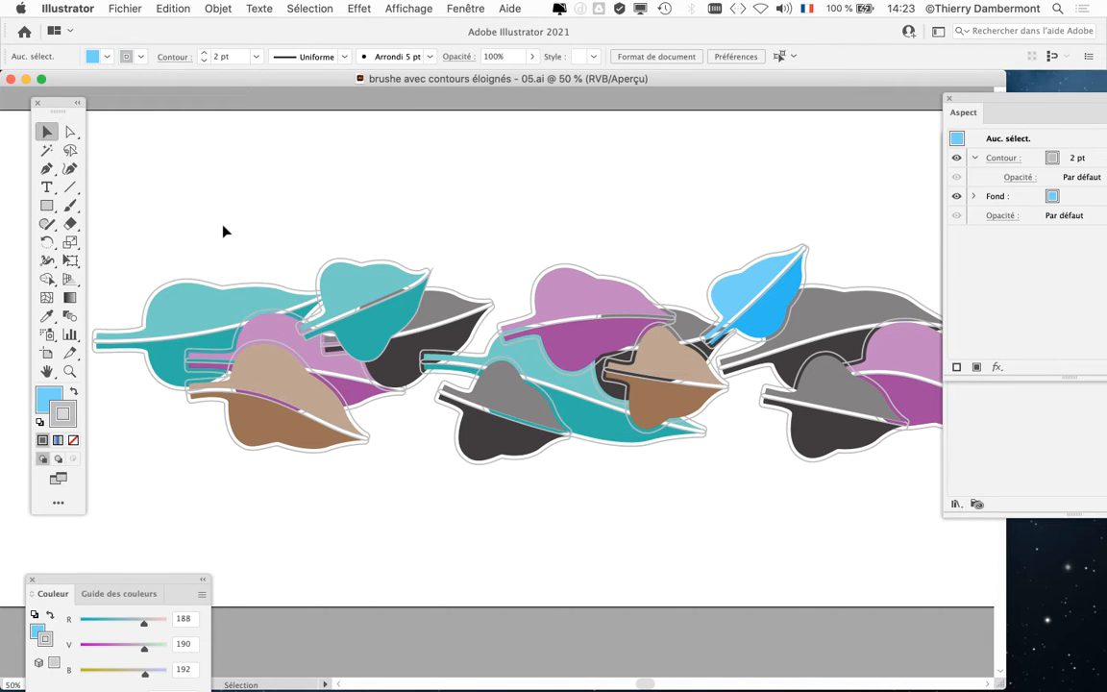
Select all the leaf artwork on the artboard.
{"action": "key", "text": "a"}
{"action": "key", "text": "super+a"}
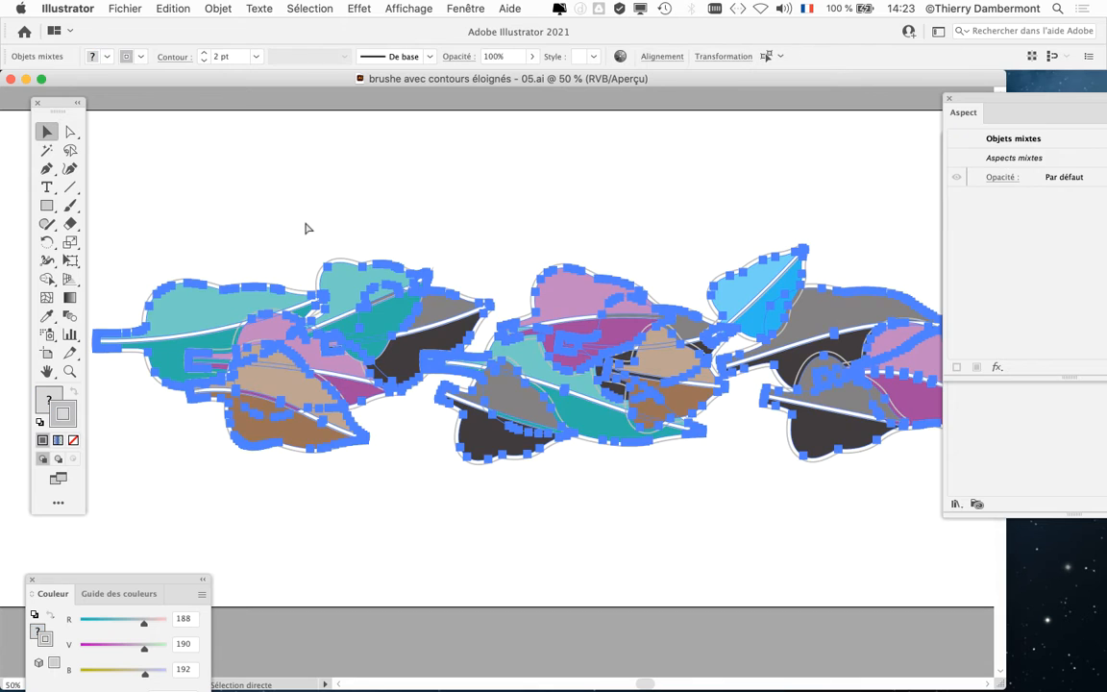
{"action": "key", "text": "v"}
{"action": "scroll", "coordinate": [433, 370], "scroll_direction": "down", "scroll_amount": 1}
{"action": "scroll", "coordinate": [433, 370], "scroll_direction": "down", "scroll_amount": 1}
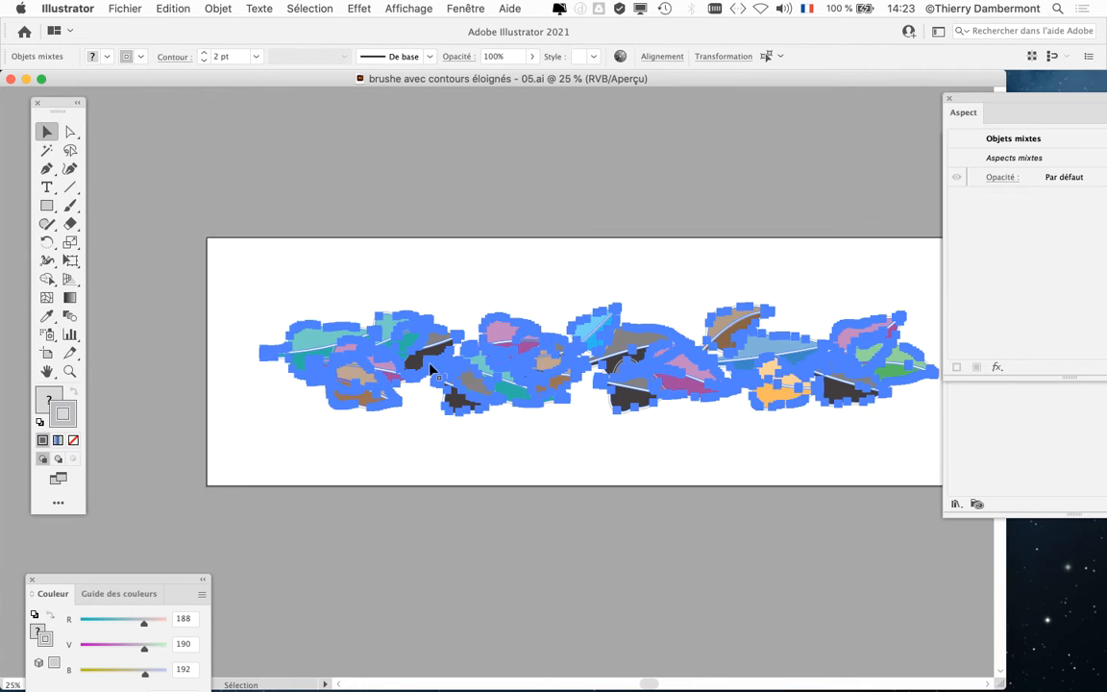
{"action": "left_click_drag", "start_coordinate": [442, 339], "coordinate": [317, 290]}
Display the document's layers and examine the objects listed under Calque 1.
{"action": "left_click", "coordinate": [465, 8]}
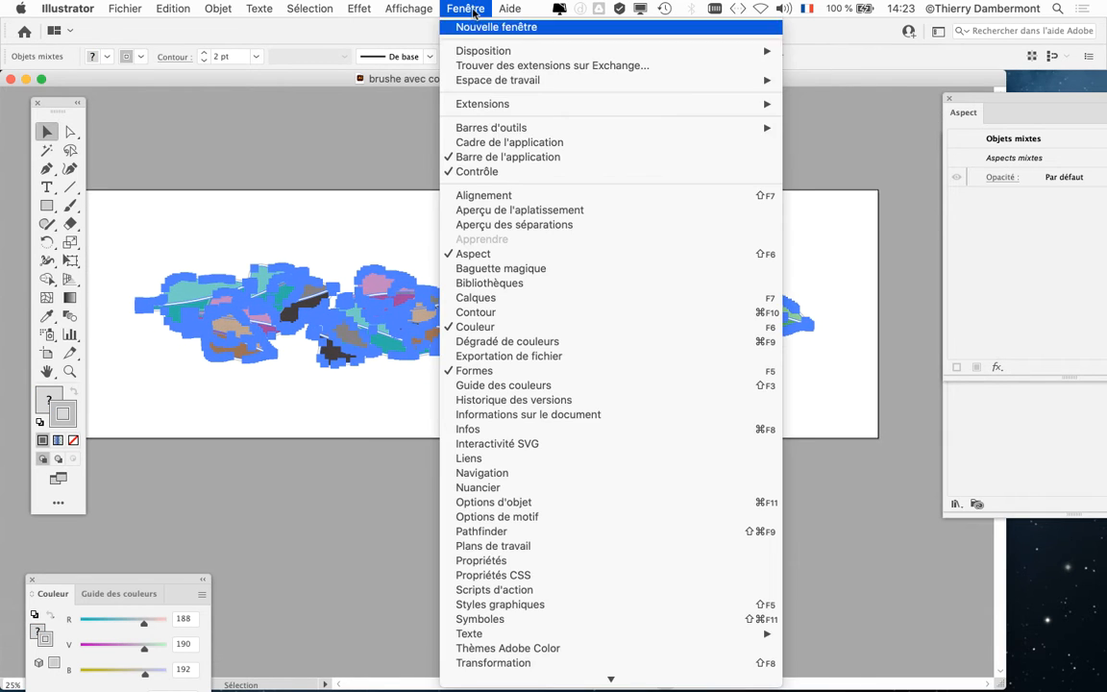
{"action": "left_click", "coordinate": [562, 298]}
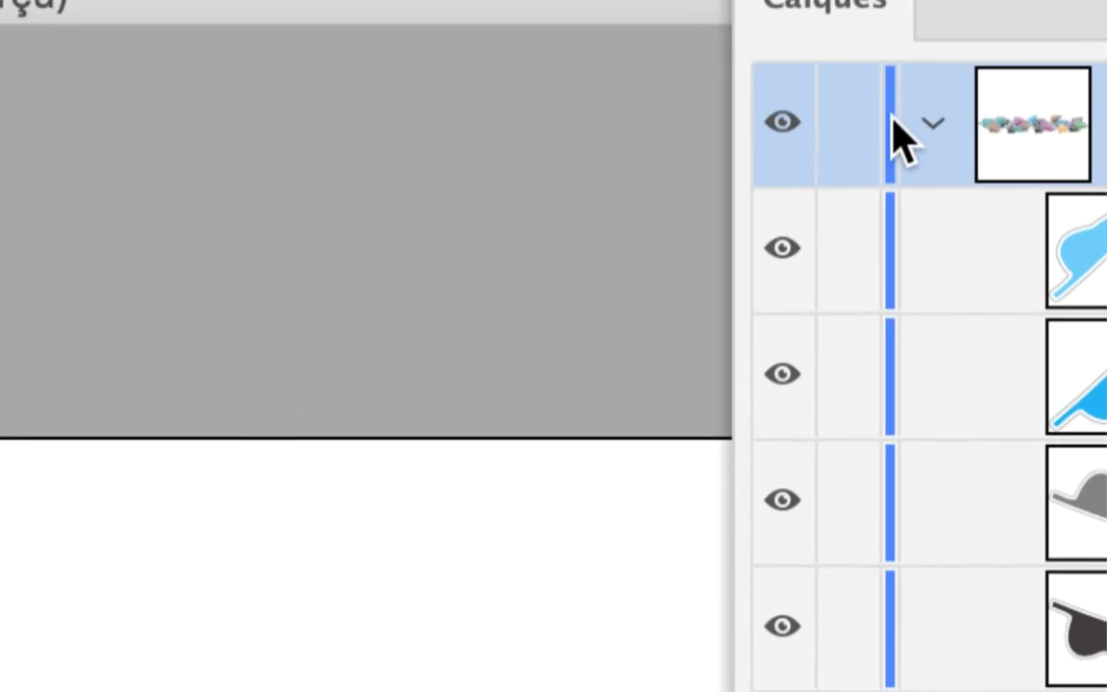
{"action": "left_click", "coordinate": [906, 125]}
{"action": "left_click", "coordinate": [906, 127]}
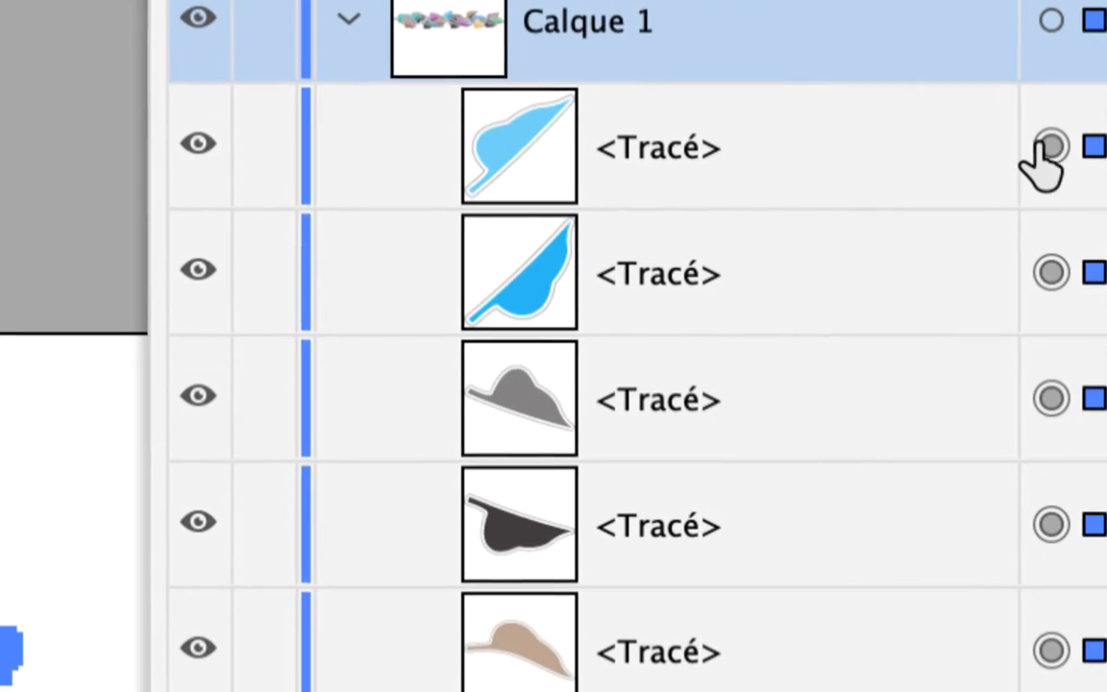
{"action": "scroll", "coordinate": [1046, 337], "scroll_direction": "down", "scroll_amount": 4}
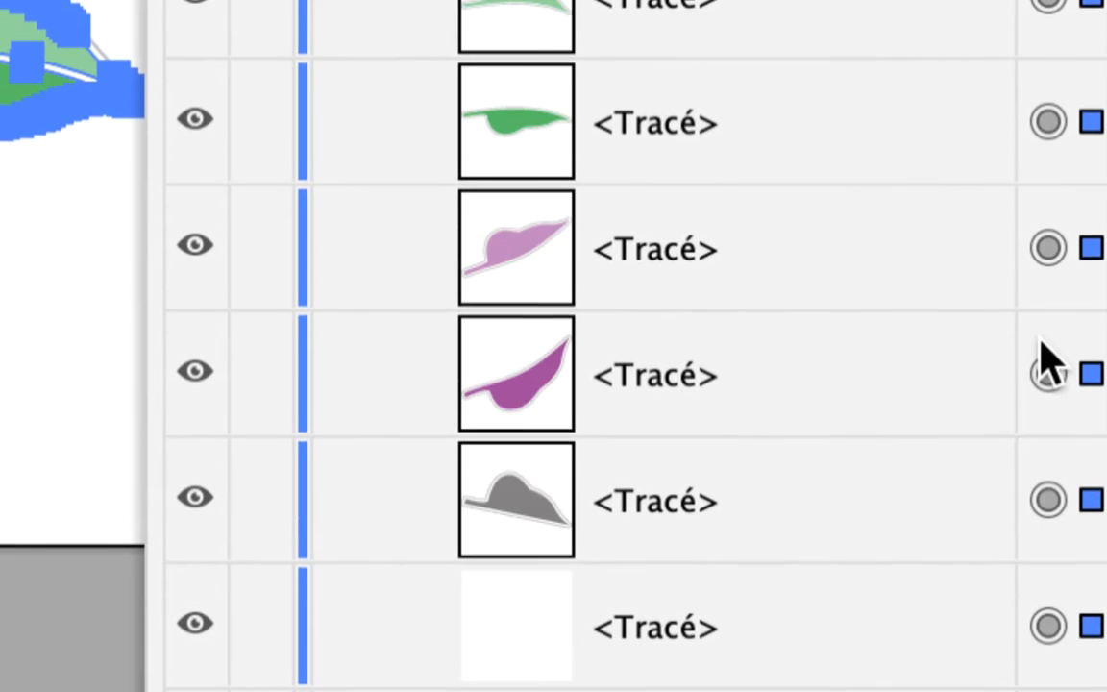
{"action": "scroll", "coordinate": [1041, 340], "scroll_direction": "down", "scroll_amount": 5}
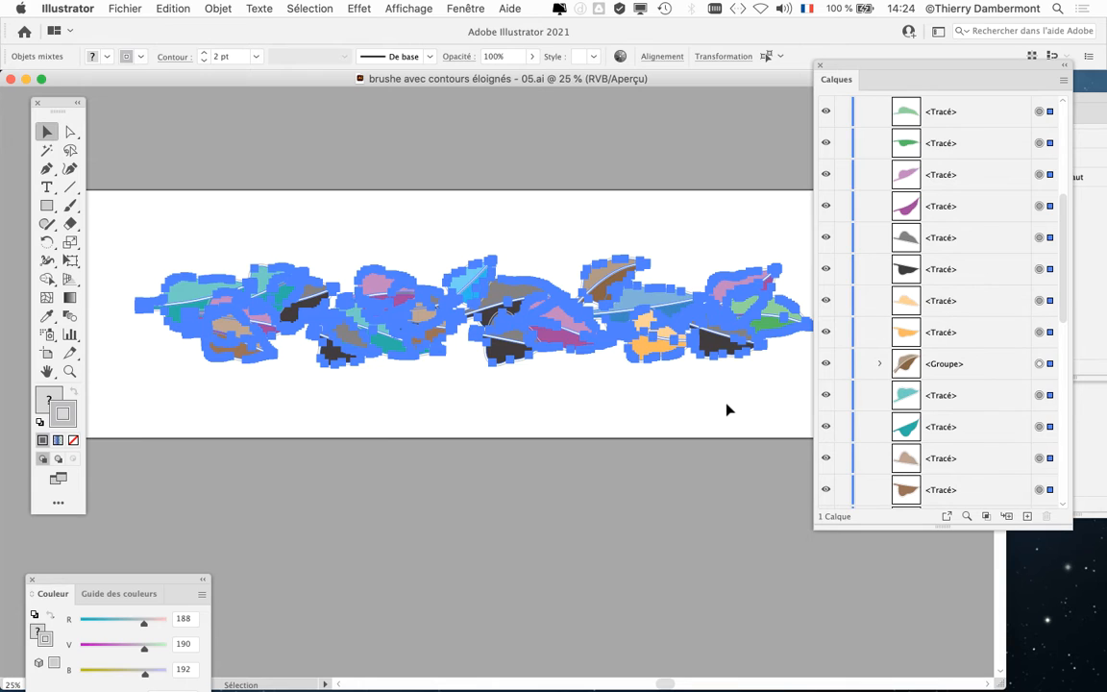
Check the brown leaf's group in Calque 1, and ungroup the whole artwork into separate paths.
{"action": "left_click", "coordinate": [1038, 369]}
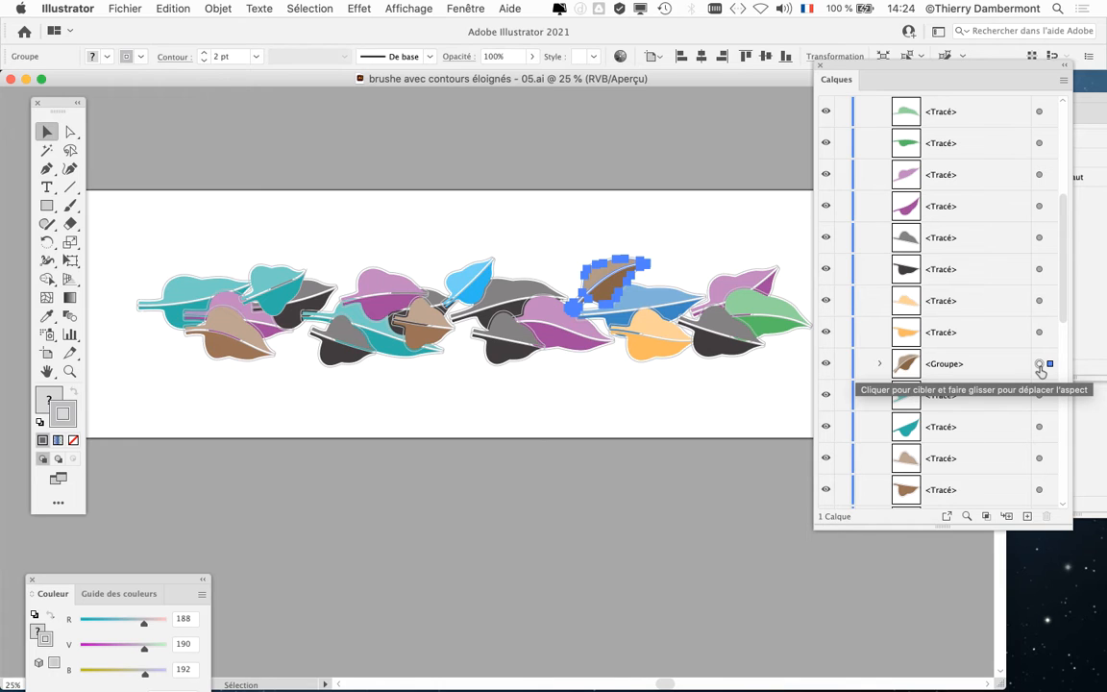
{"action": "key", "text": "super+a"}
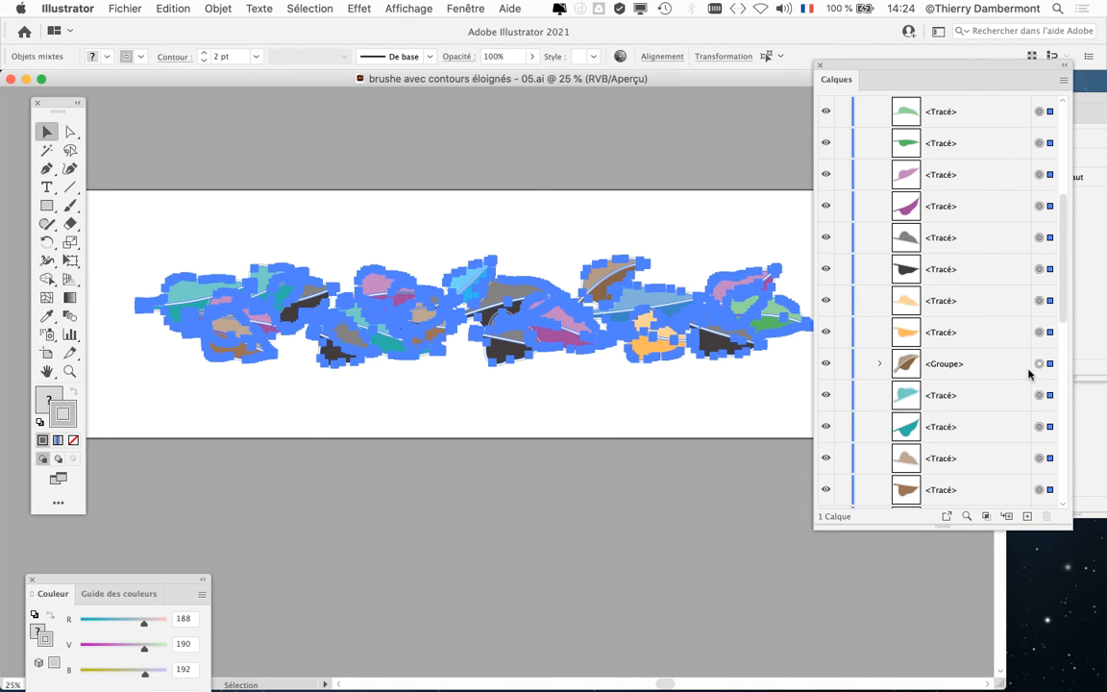
{"action": "scroll", "coordinate": [989, 390], "scroll_direction": "down", "scroll_amount": 5}
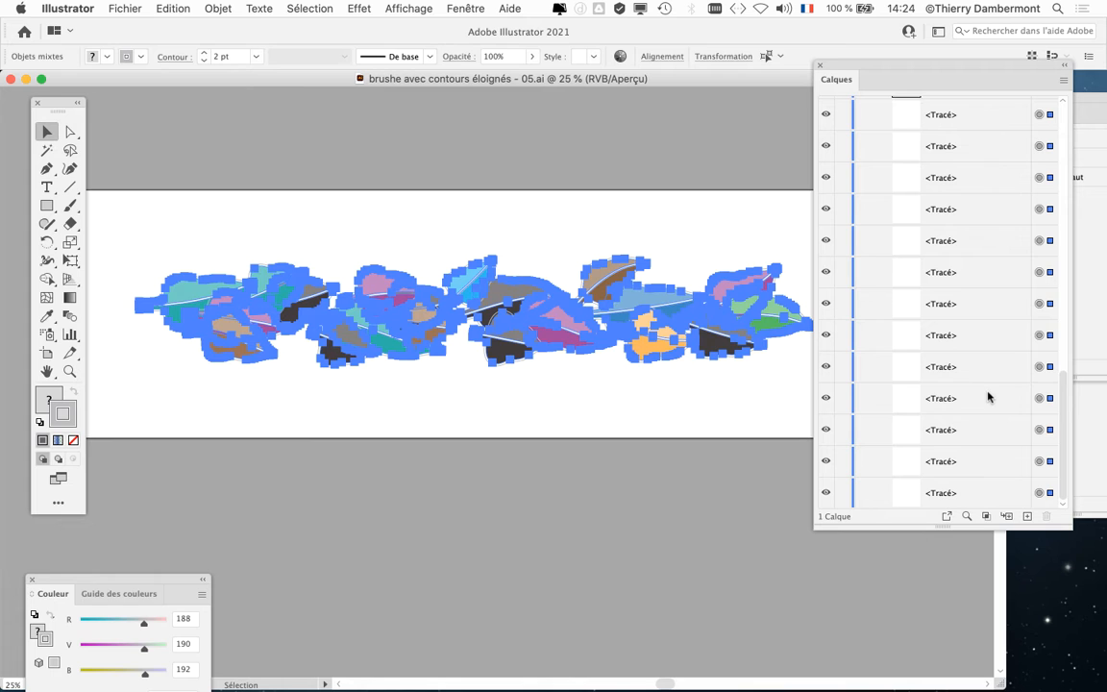
{"action": "left_click", "coordinate": [219, 8]}
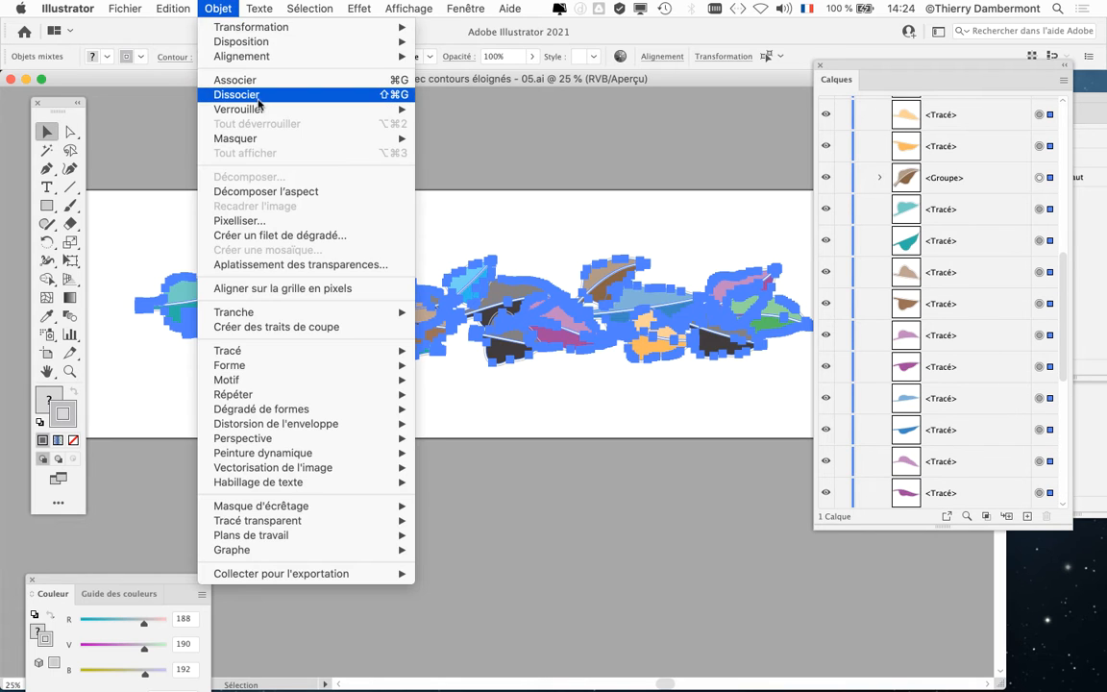
{"action": "left_click", "coordinate": [236, 95]}
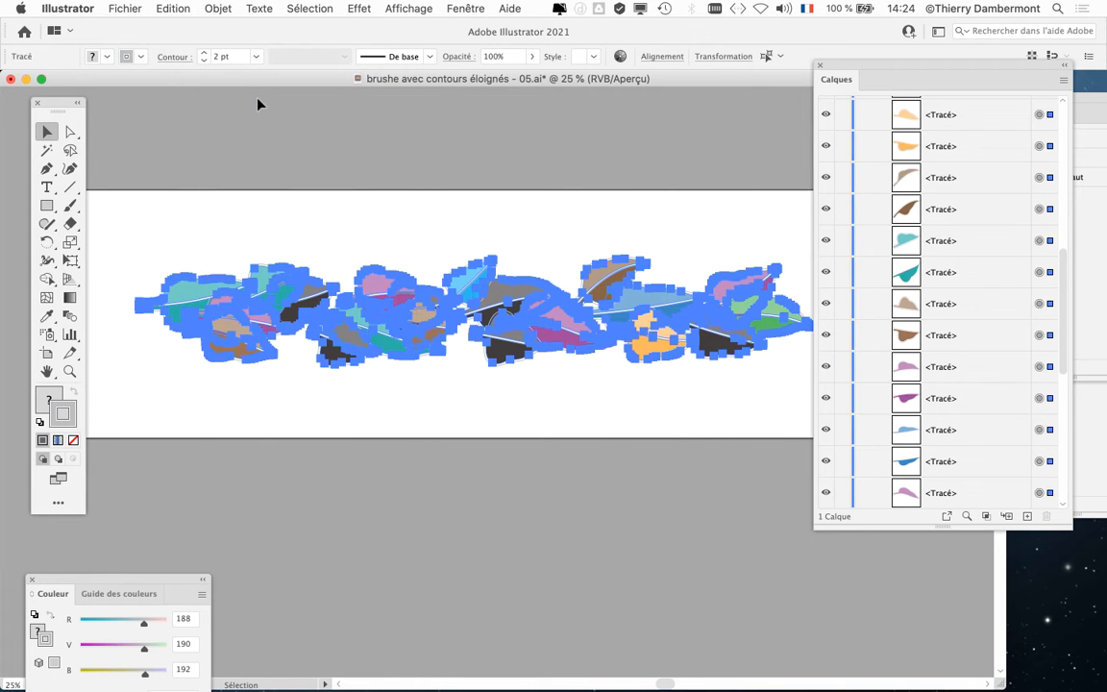
Deselect the artwork and narrow the Calques panel, moving it off the leaves.
{"action": "left_click", "coordinate": [733, 247]}
{"action": "scroll", "coordinate": [961, 326], "scroll_direction": "down", "scroll_amount": 5}
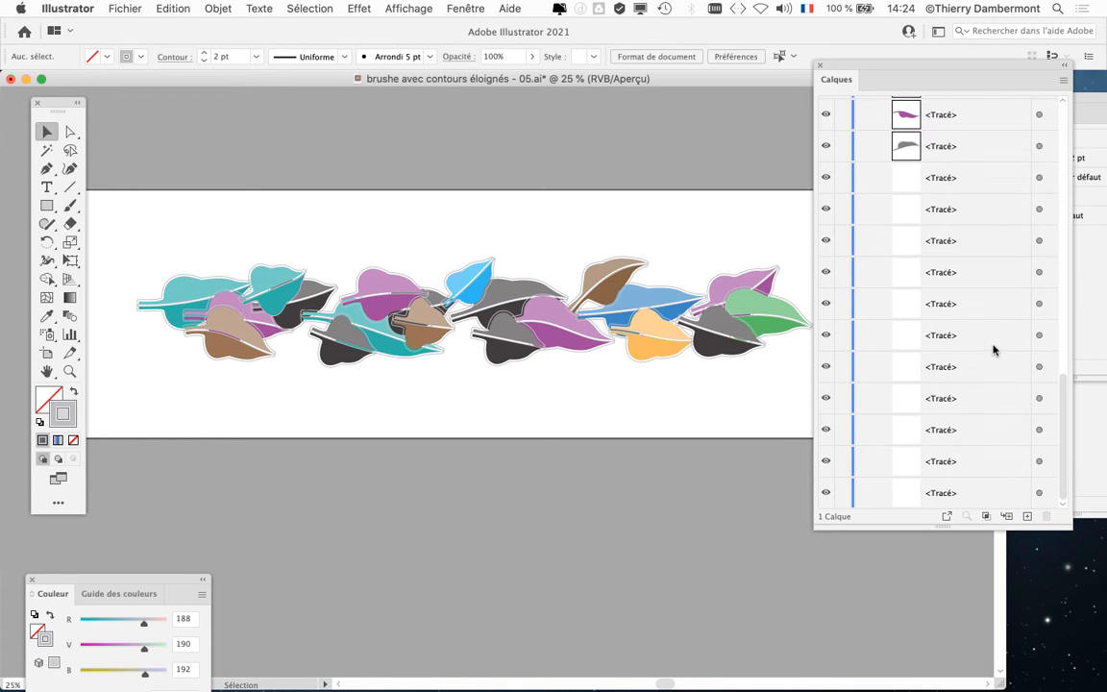
{"action": "scroll", "coordinate": [991, 345], "scroll_direction": "up", "scroll_amount": 10}
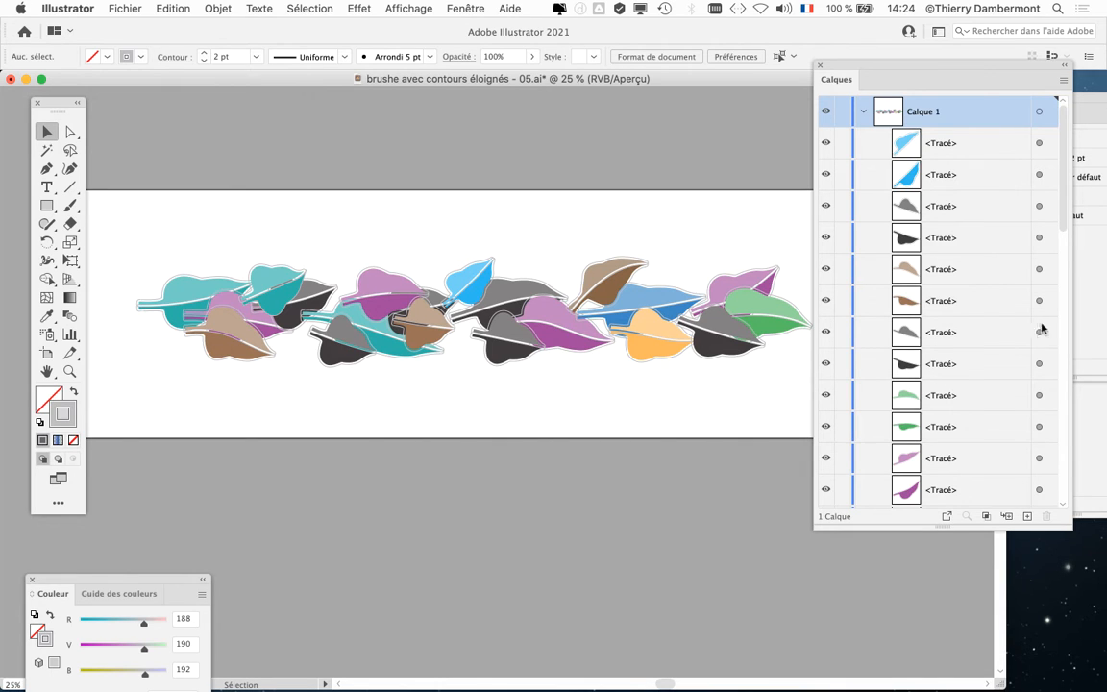
{"action": "left_click_drag", "start_coordinate": [1070, 525], "coordinate": [1035, 537]}
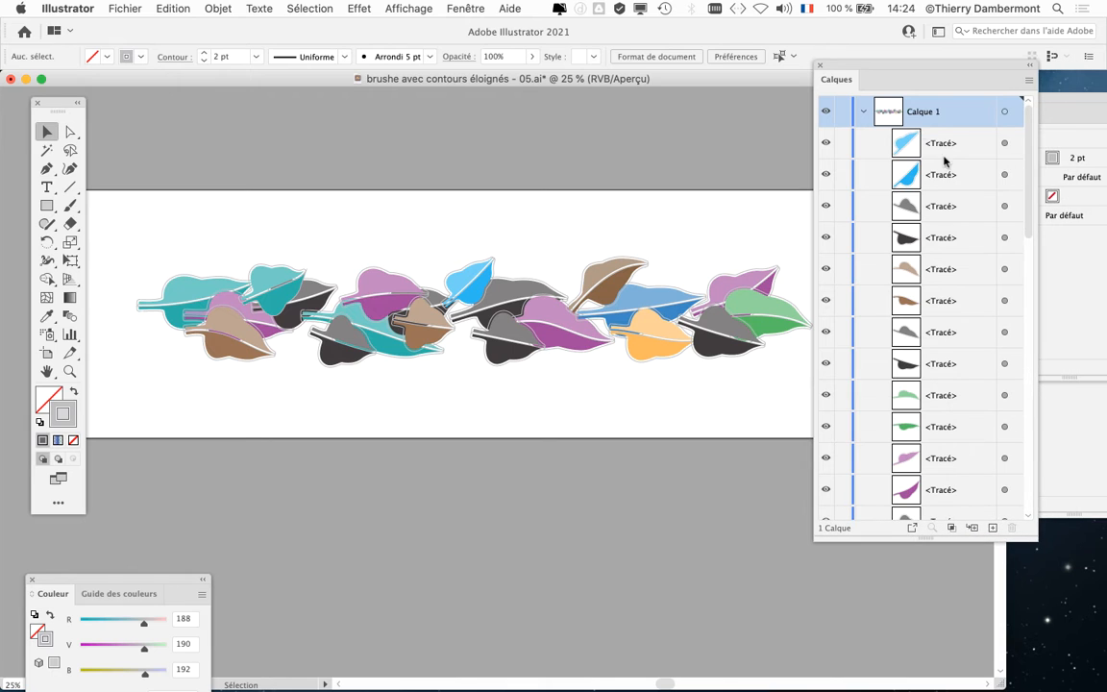
{"action": "left_click_drag", "start_coordinate": [887, 72], "coordinate": [933, 115]}
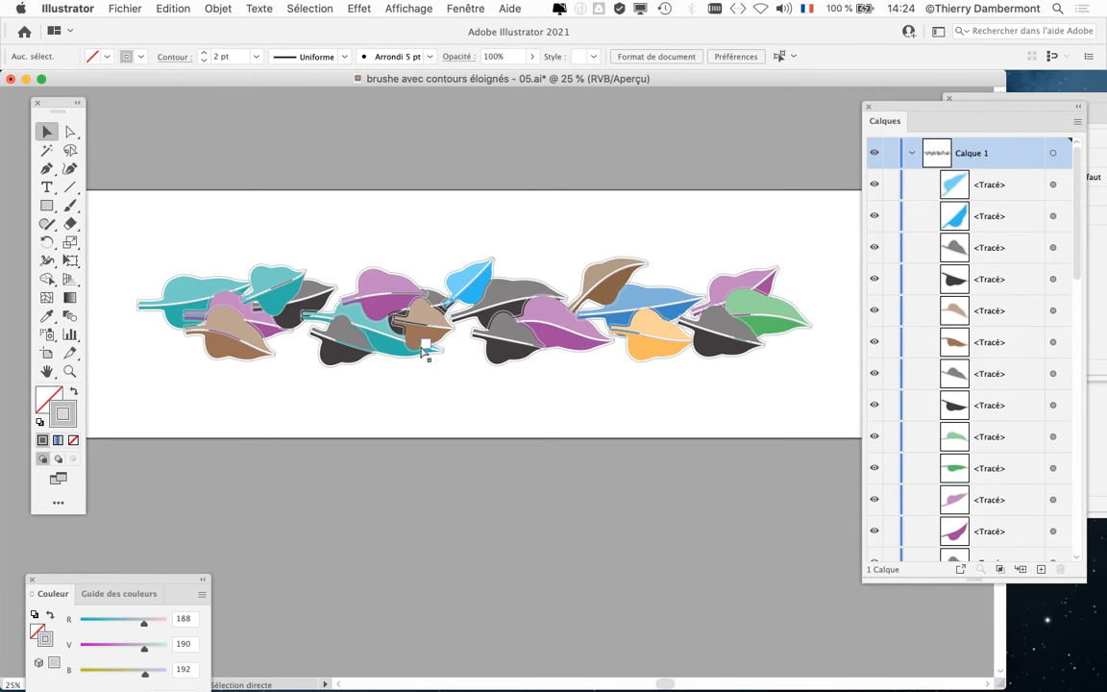
Select all the leaves and save the document as "brushe avec contours éloignés - 06.ai" in the teddy bear 17 folder.
{"action": "key", "text": "super+a"}
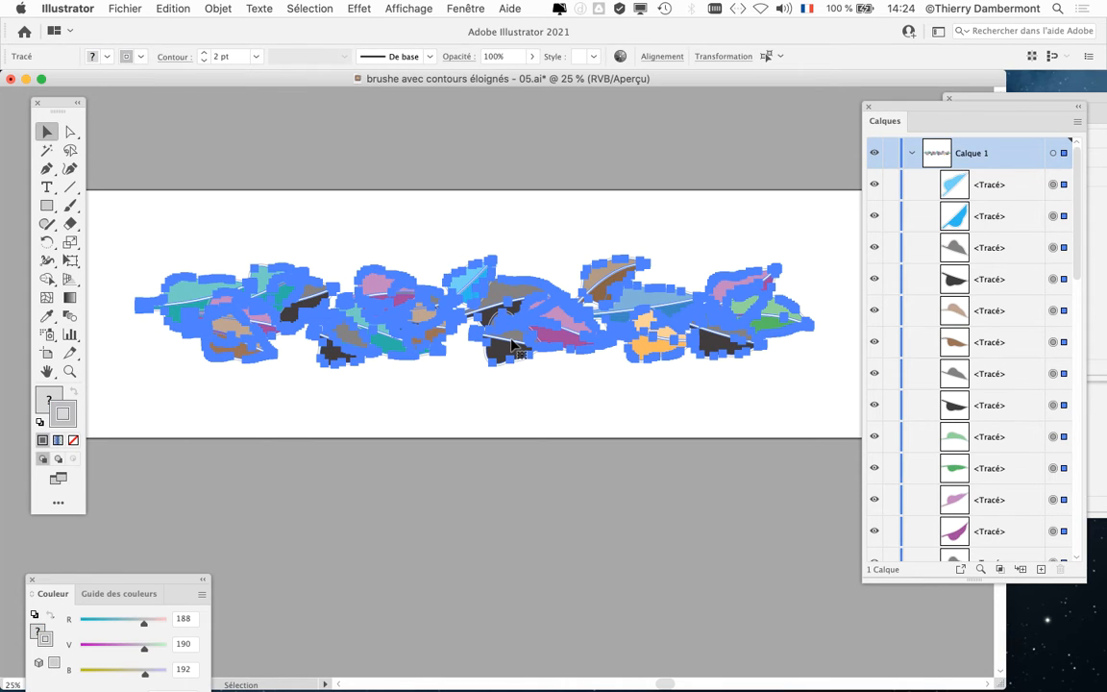
{"action": "left_click", "coordinate": [105, 7]}
{"action": "left_click", "coordinate": [169, 136]}
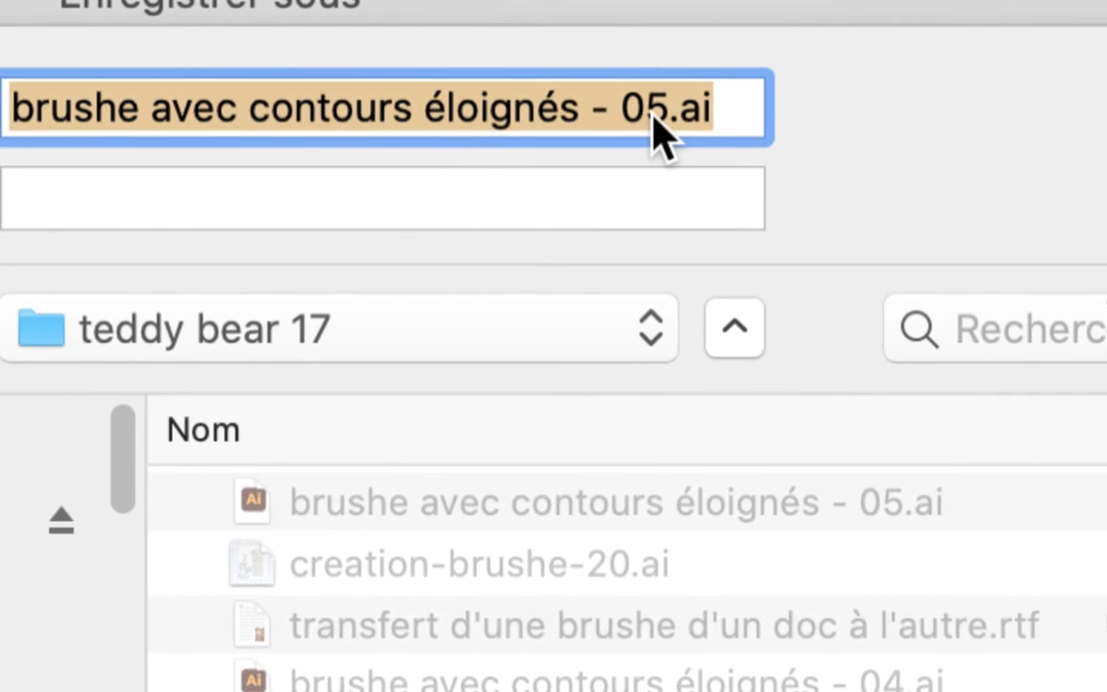
{"action": "left_click_drag", "start_coordinate": [644, 107], "coordinate": [663, 108]}
{"action": "type", "text": "6"}
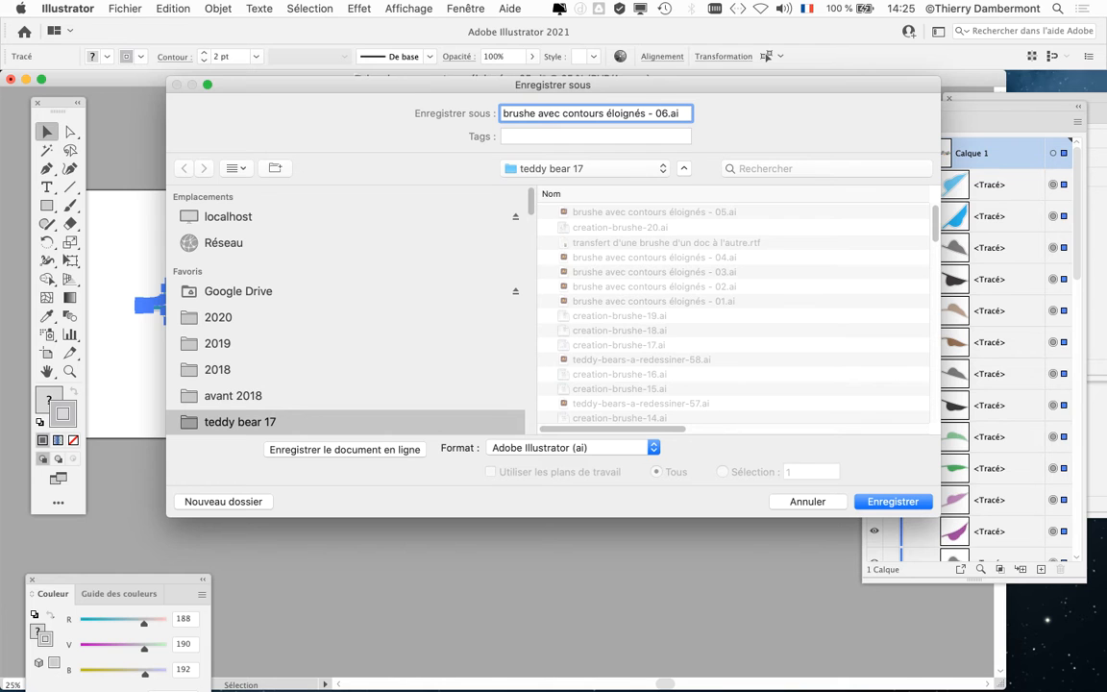
{"action": "key", "text": "Return"}
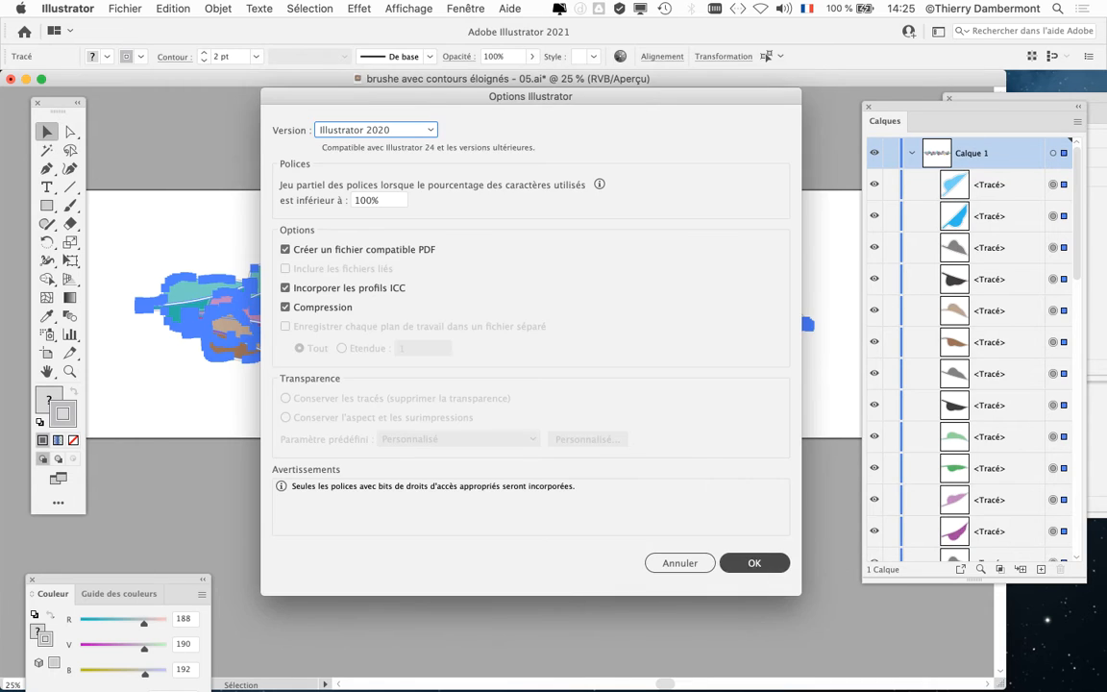
{"action": "key", "text": "Return"}
Apply an Ombre portée effect to all leaves: Produit mode, 75% opacity, 2,469 mm X and Y offsets, 1,764 mm blur, black.
{"action": "left_click", "coordinate": [357, 8]}
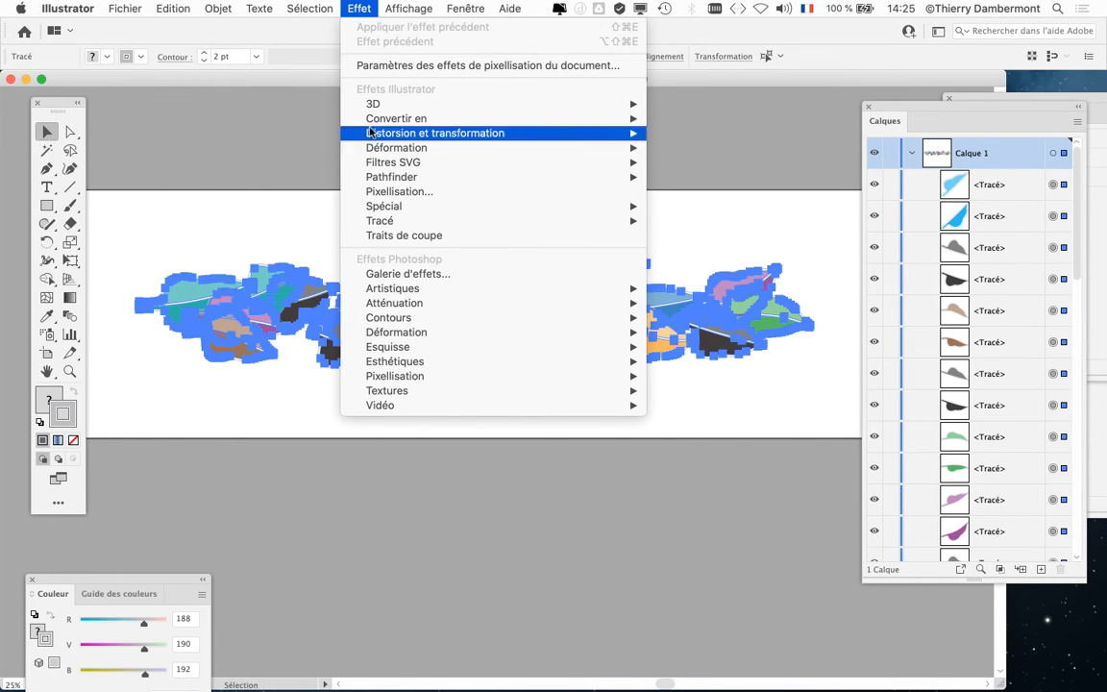
{"action": "mouse_move", "coordinate": [392, 209]}
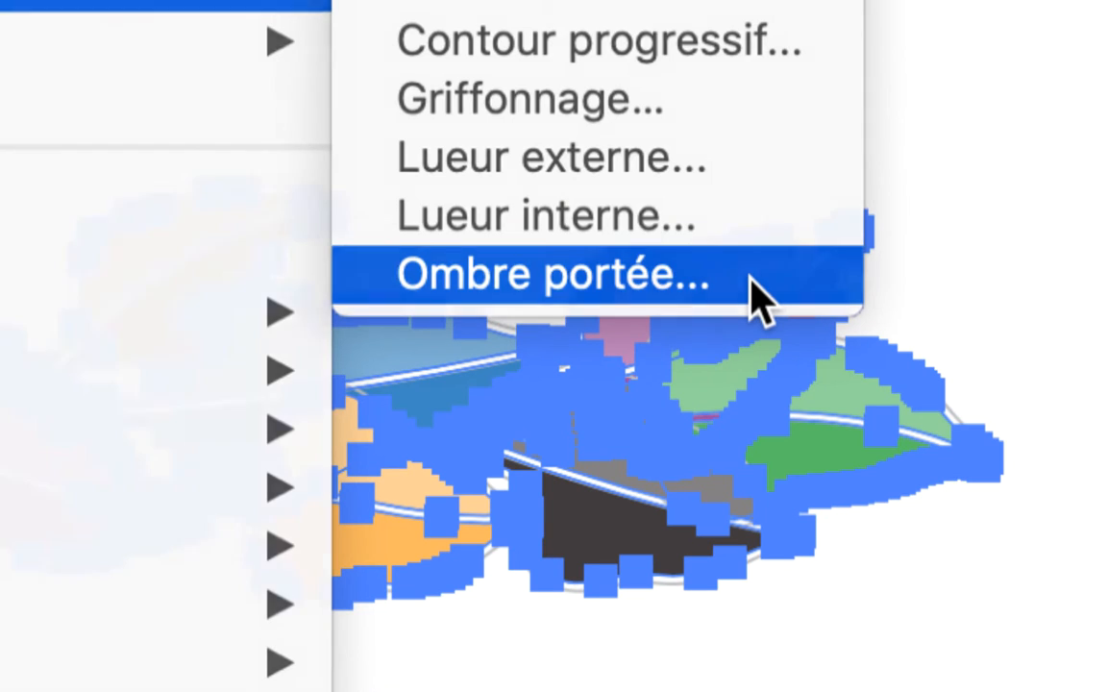
{"action": "left_click", "coordinate": [750, 277]}
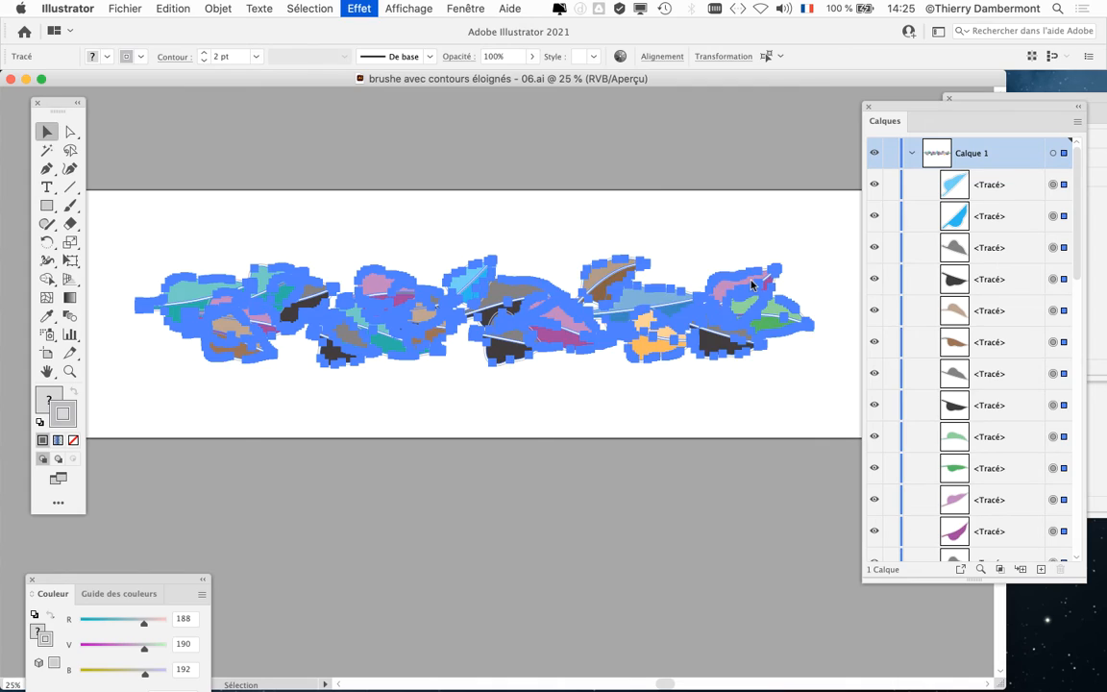
{"action": "left_click_drag", "start_coordinate": [601, 114], "coordinate": [767, 95]}
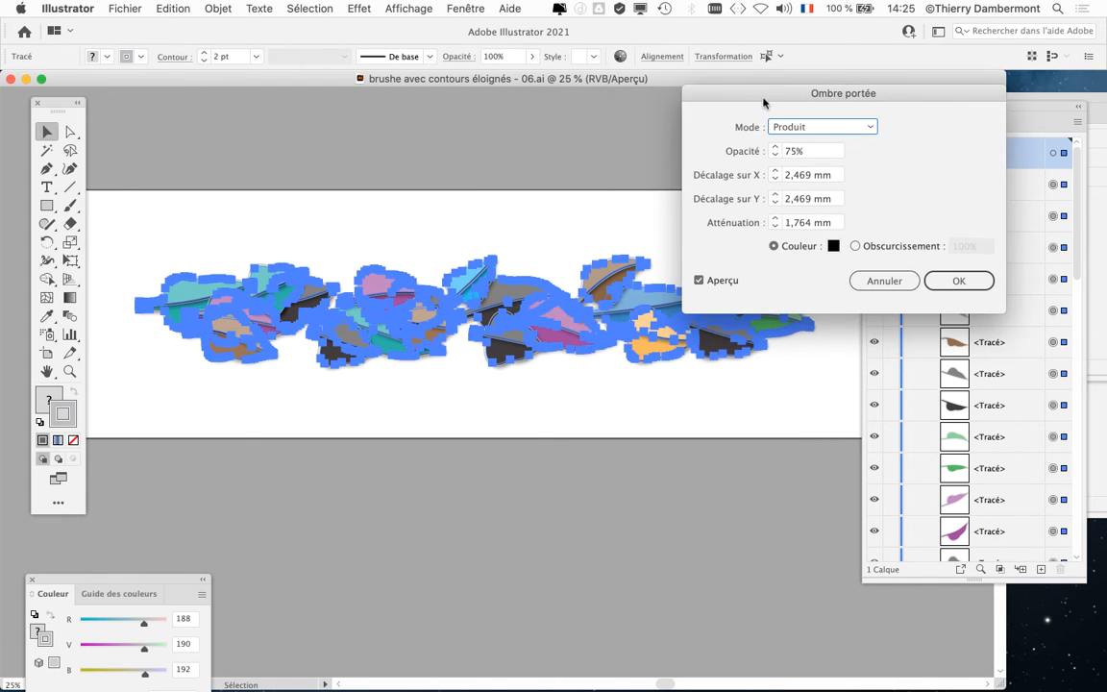
{"action": "left_click_drag", "start_coordinate": [834, 99], "coordinate": [727, 49]}
{"action": "left_click", "coordinate": [851, 236]}
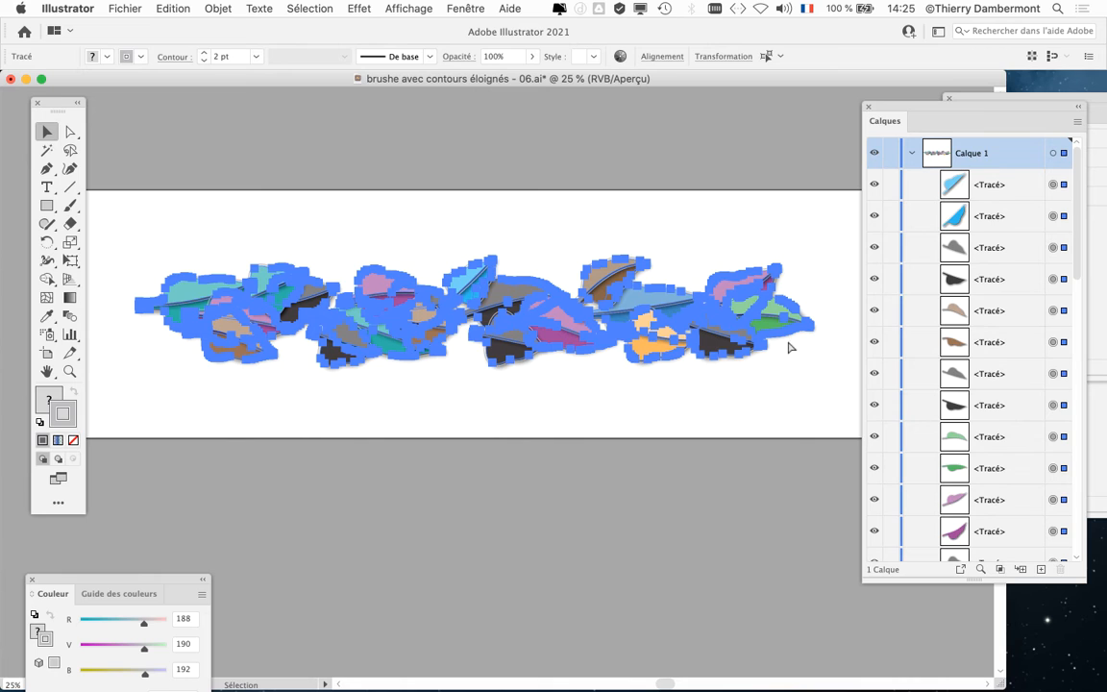
{"action": "left_click", "coordinate": [358, 9]}
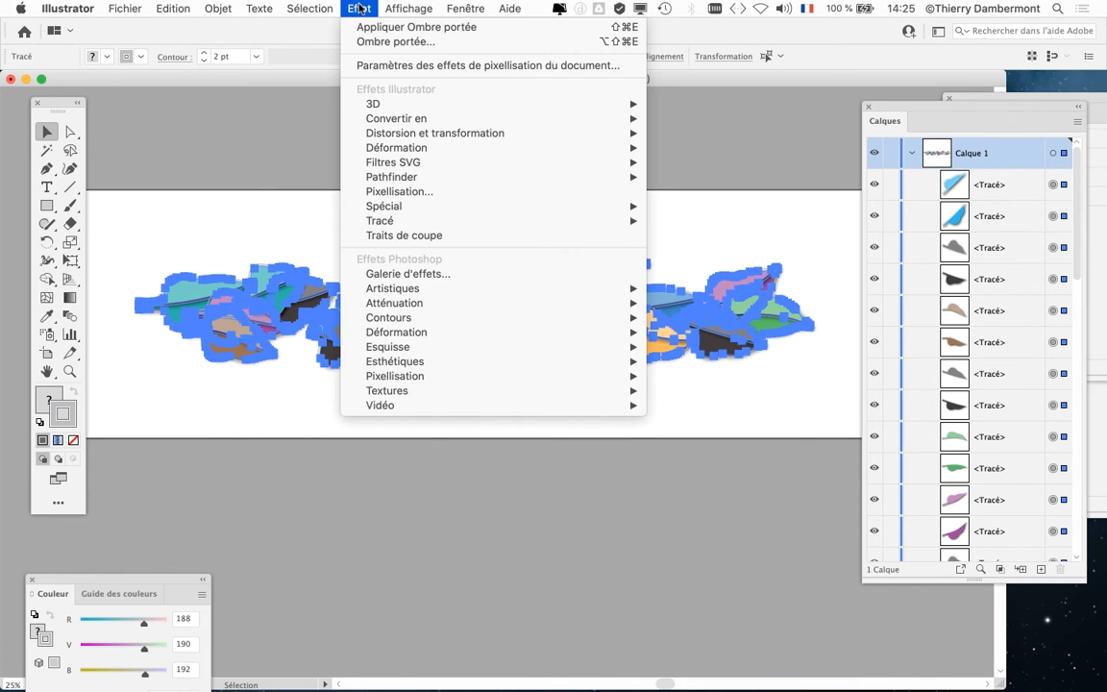
{"action": "mouse_move", "coordinate": [366, 221]}
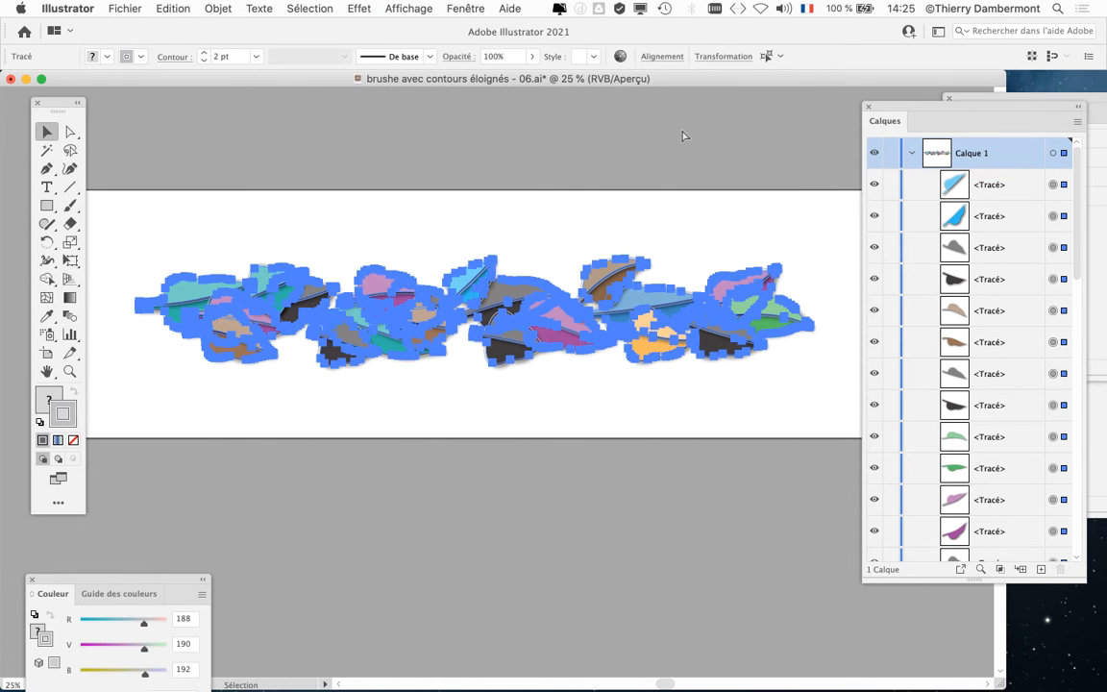
{"action": "left_click", "coordinate": [359, 8]}
{"action": "mouse_move", "coordinate": [398, 212]}
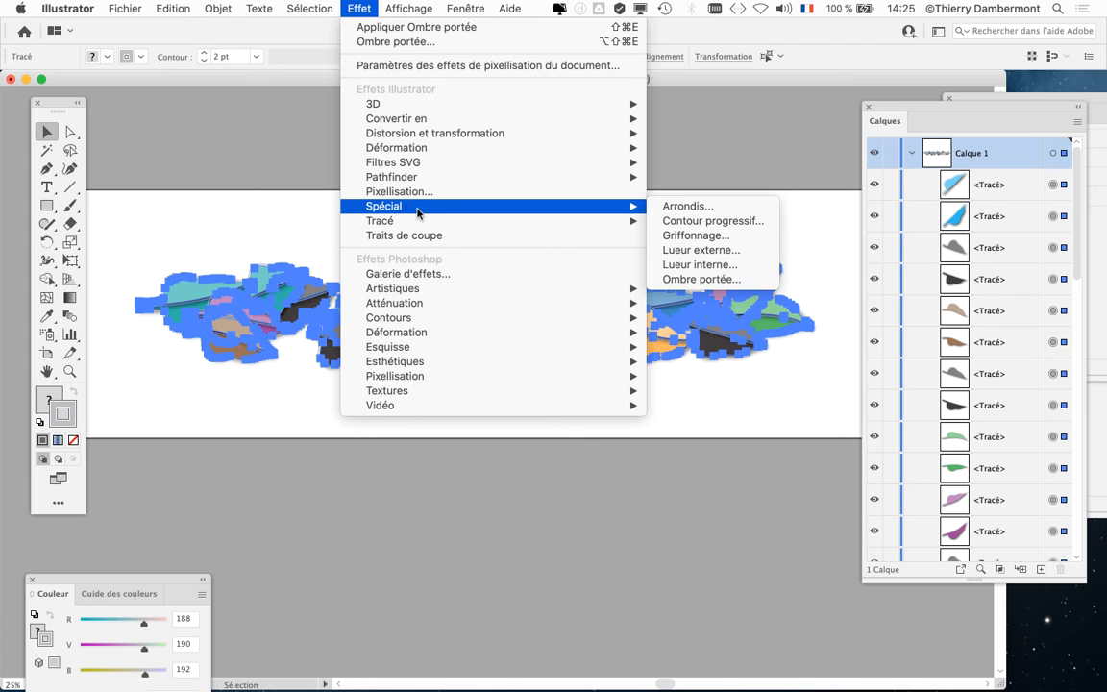
{"action": "left_click", "coordinate": [742, 141]}
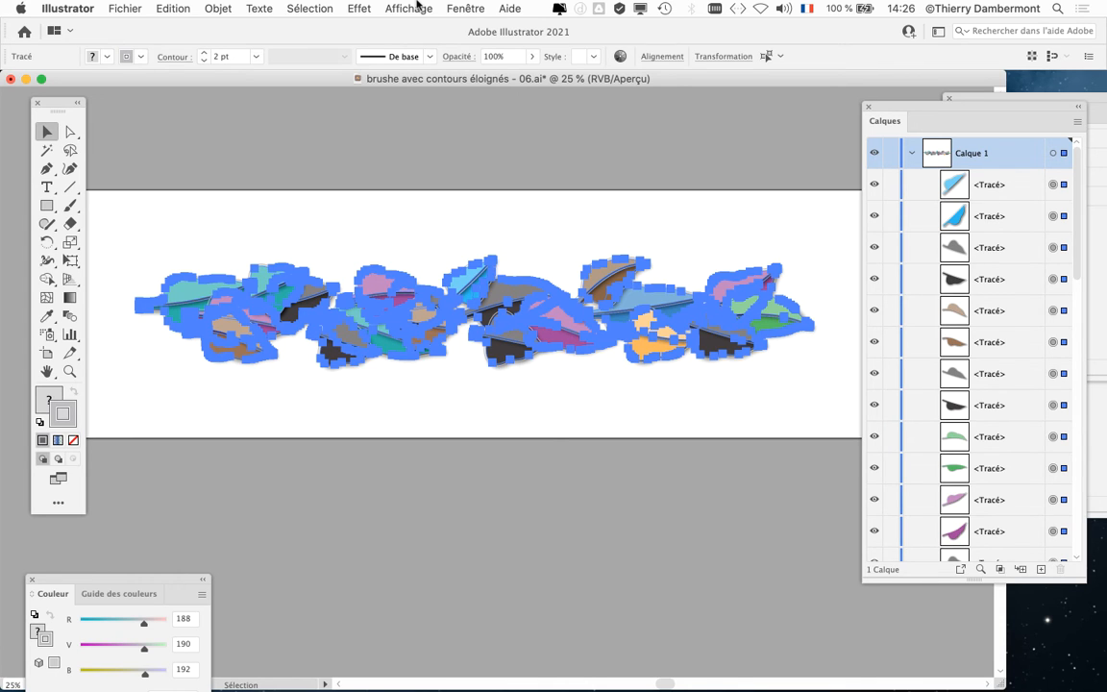
Hide the selection edges of the leaves and move the Calques panel further in over the document.
{"action": "left_click", "coordinate": [418, 8]}
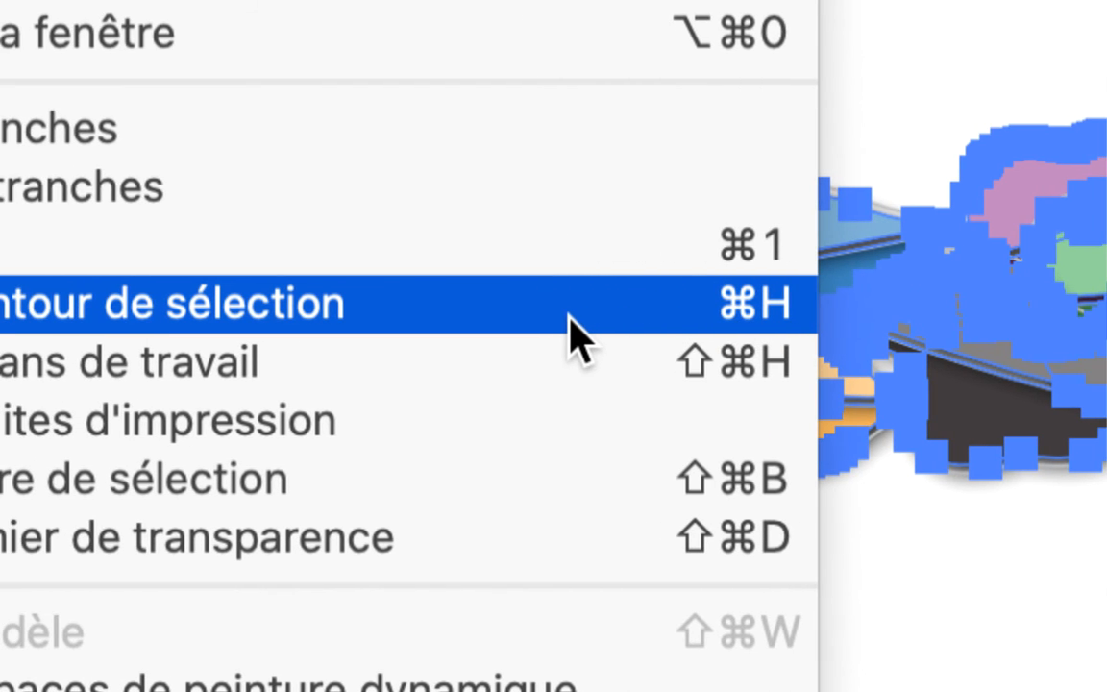
{"action": "left_click", "coordinate": [574, 331]}
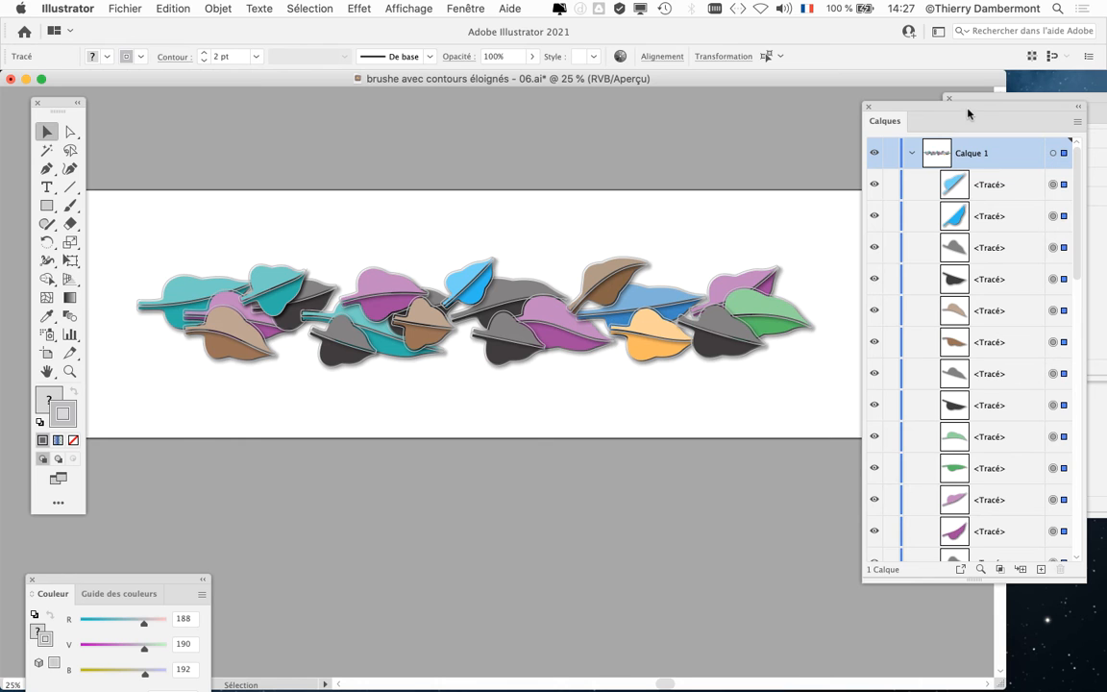
{"action": "left_click_drag", "start_coordinate": [968, 114], "coordinate": [736, 73]}
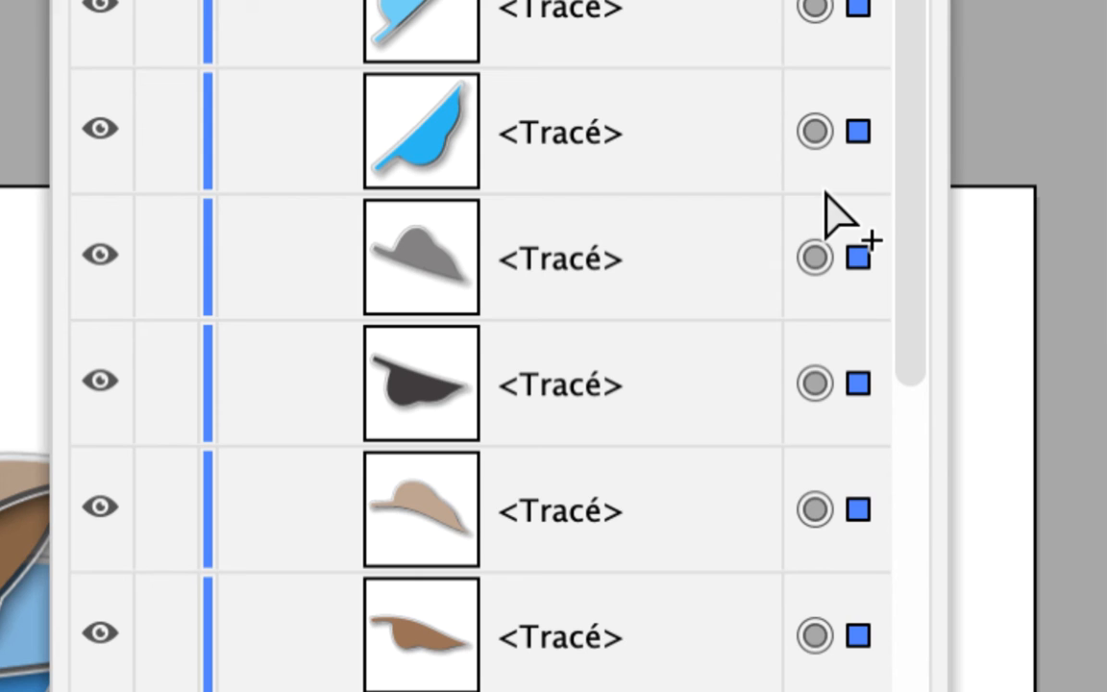
Examine the appearance target circles of all the paths in the Calques panel and move the panel farther off the leaves.
{"action": "scroll", "coordinate": [832, 172], "scroll_direction": "down", "scroll_amount": 5}
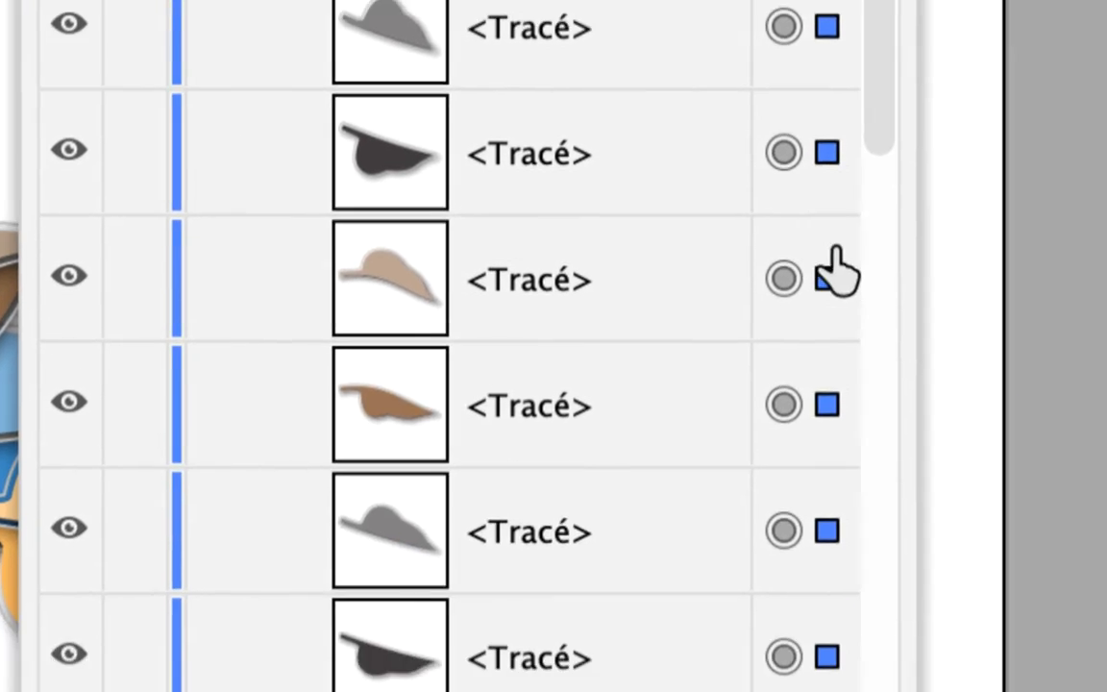
{"action": "scroll", "coordinate": [841, 363], "scroll_direction": "down", "scroll_amount": 10}
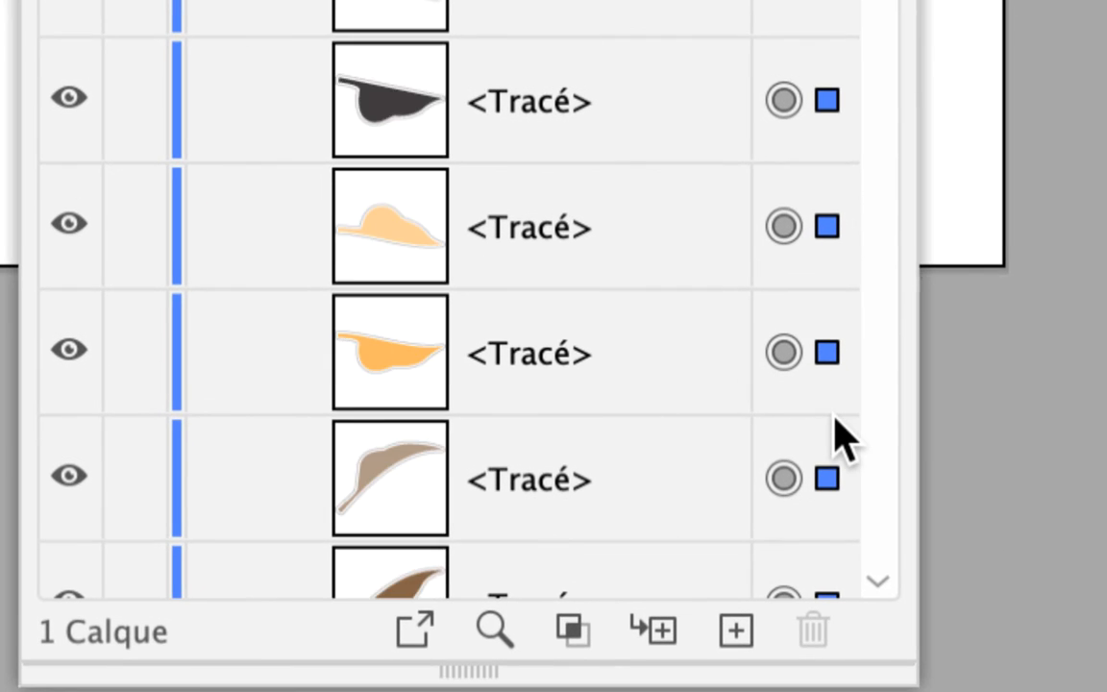
{"action": "scroll", "coordinate": [835, 442], "scroll_direction": "down", "scroll_amount": 8}
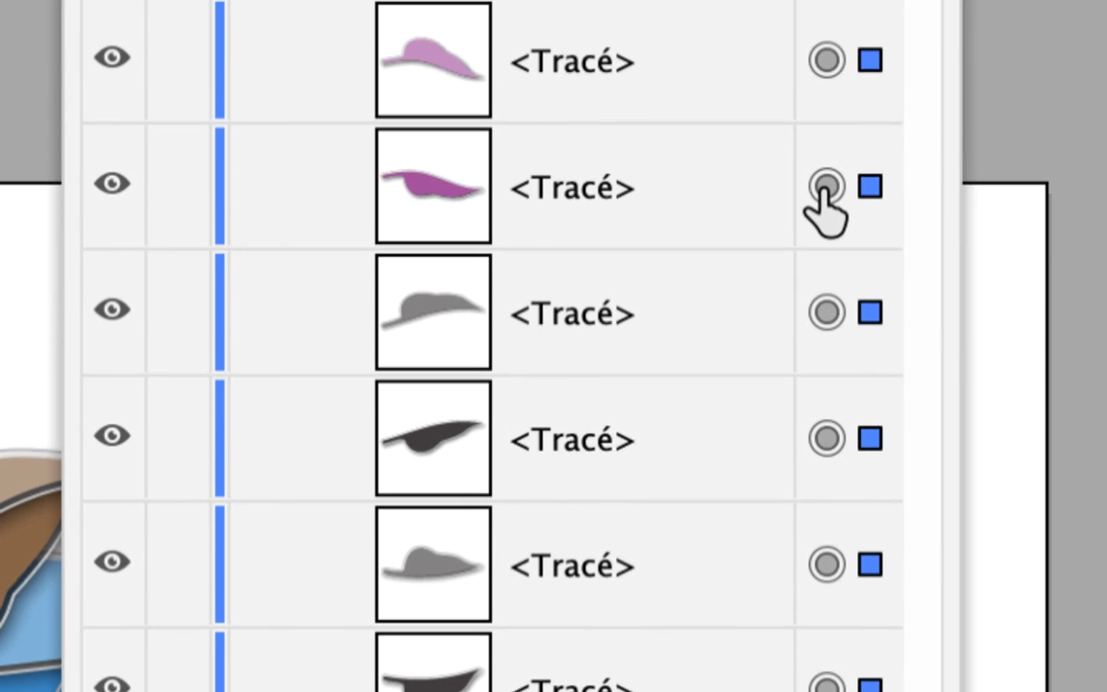
{"action": "scroll", "coordinate": [823, 161], "scroll_direction": "up", "scroll_amount": 10}
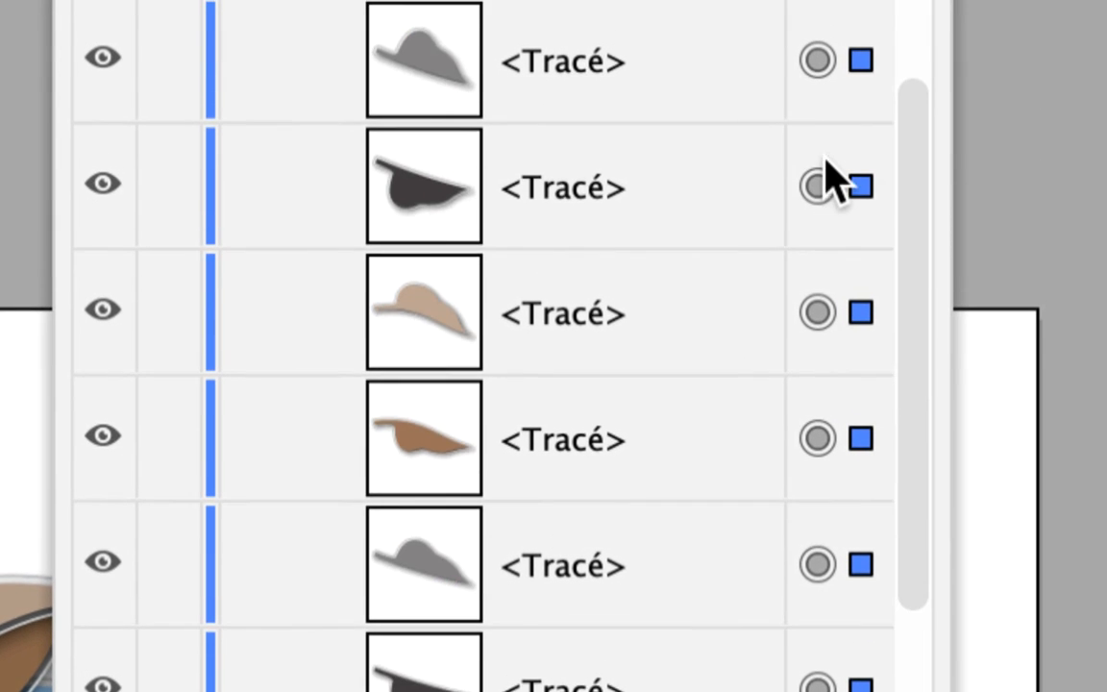
{"action": "scroll", "coordinate": [827, 158], "scroll_direction": "up", "scroll_amount": 3}
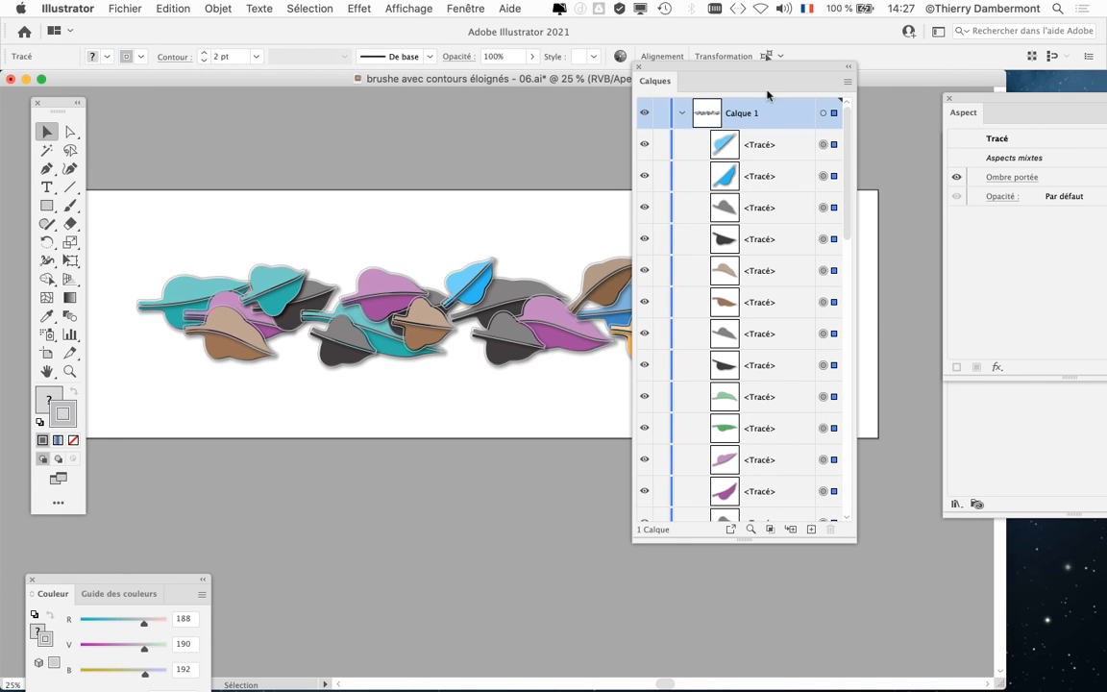
{"action": "left_click_drag", "start_coordinate": [765, 67], "coordinate": [835, 82]}
Set the user interface brightness (Luminosité) to medium light grey in the Interface utilisateur preferences.
{"action": "left_click", "coordinate": [67, 9]}
{"action": "mouse_move", "coordinate": [96, 49]}
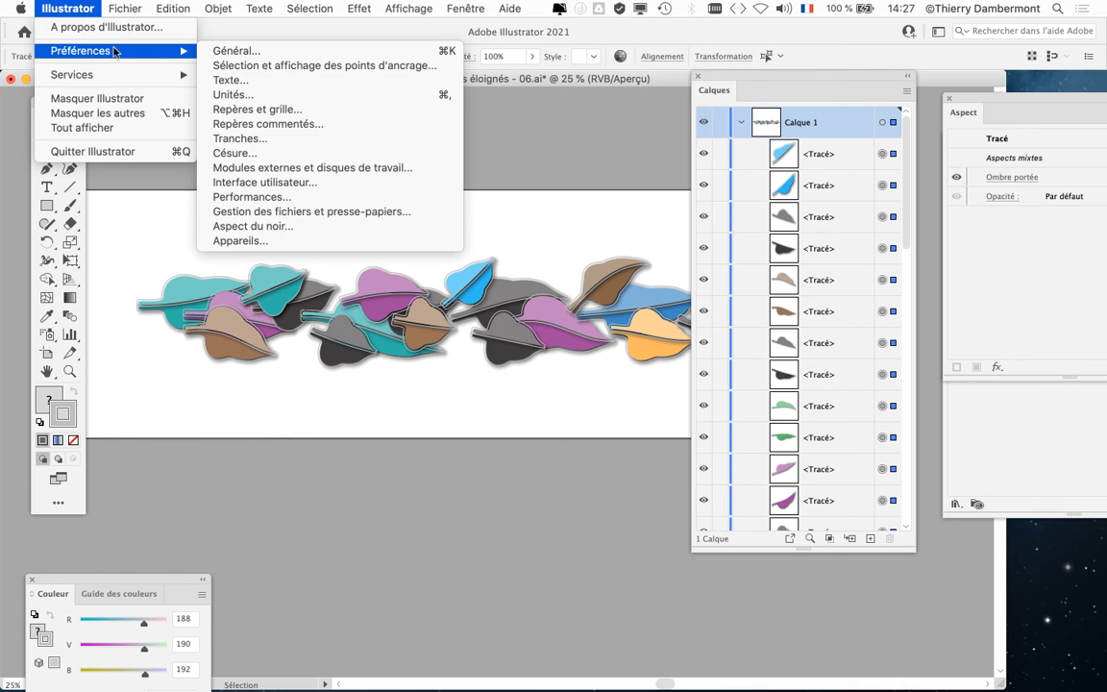
{"action": "left_click", "coordinate": [271, 181]}
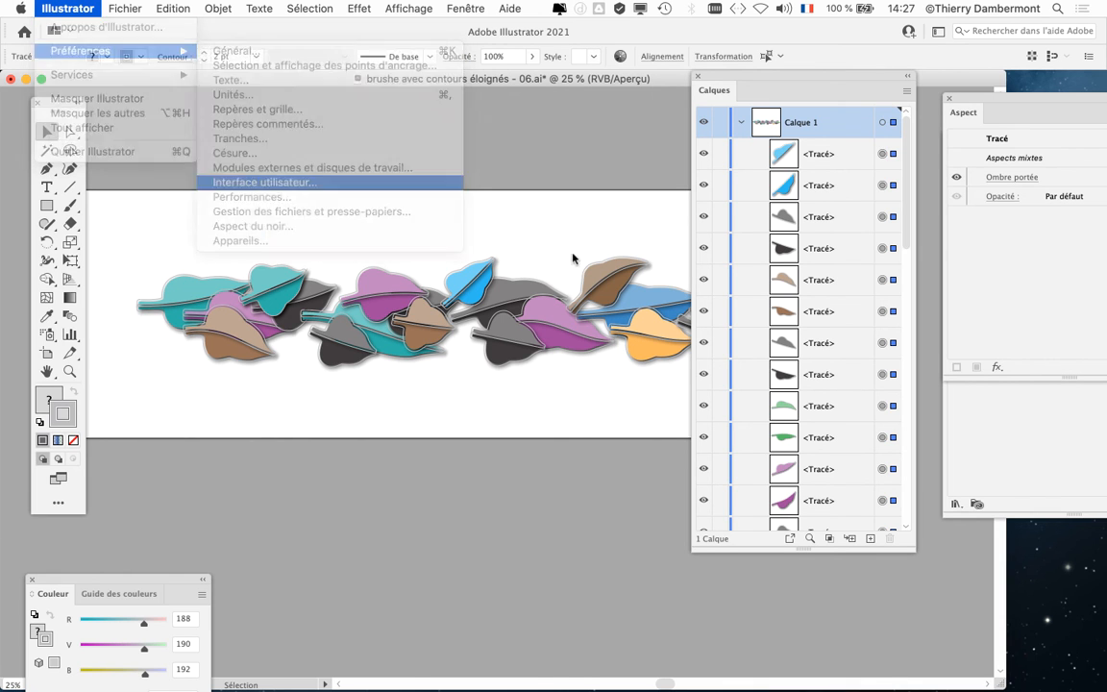
{"action": "left_click", "coordinate": [488, 127]}
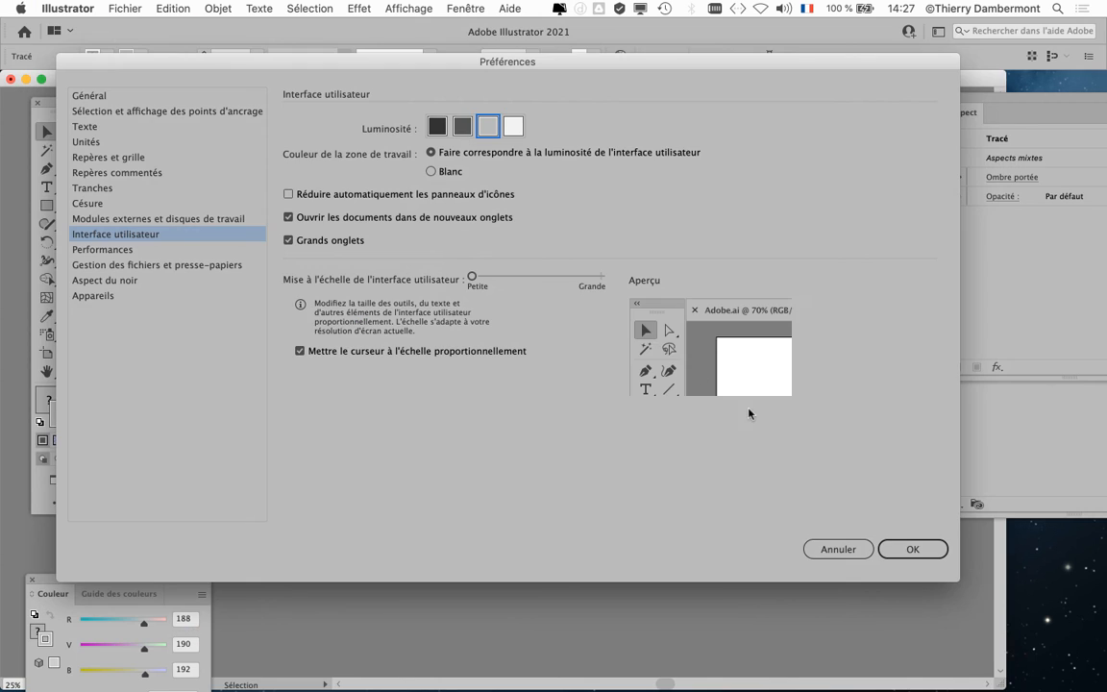
{"action": "left_click", "coordinate": [931, 553]}
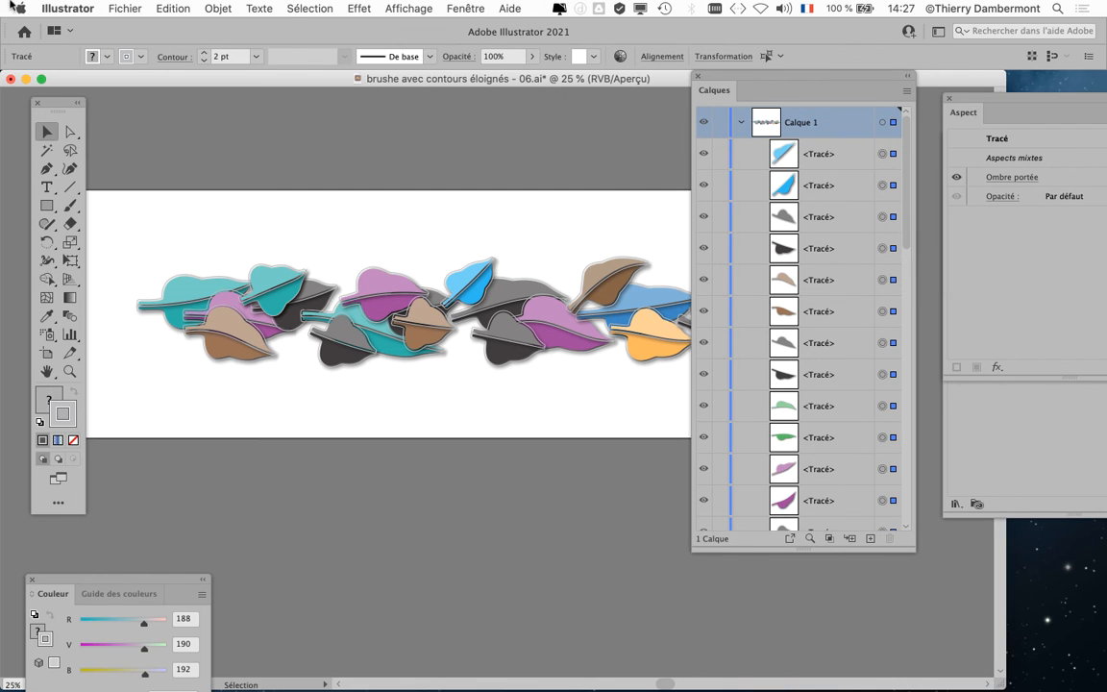
Restore the user interface brightness (Luminosité) to the lightest shade in the Interface utilisateur preferences.
{"action": "left_click", "coordinate": [43, 9]}
{"action": "mouse_move", "coordinate": [64, 50]}
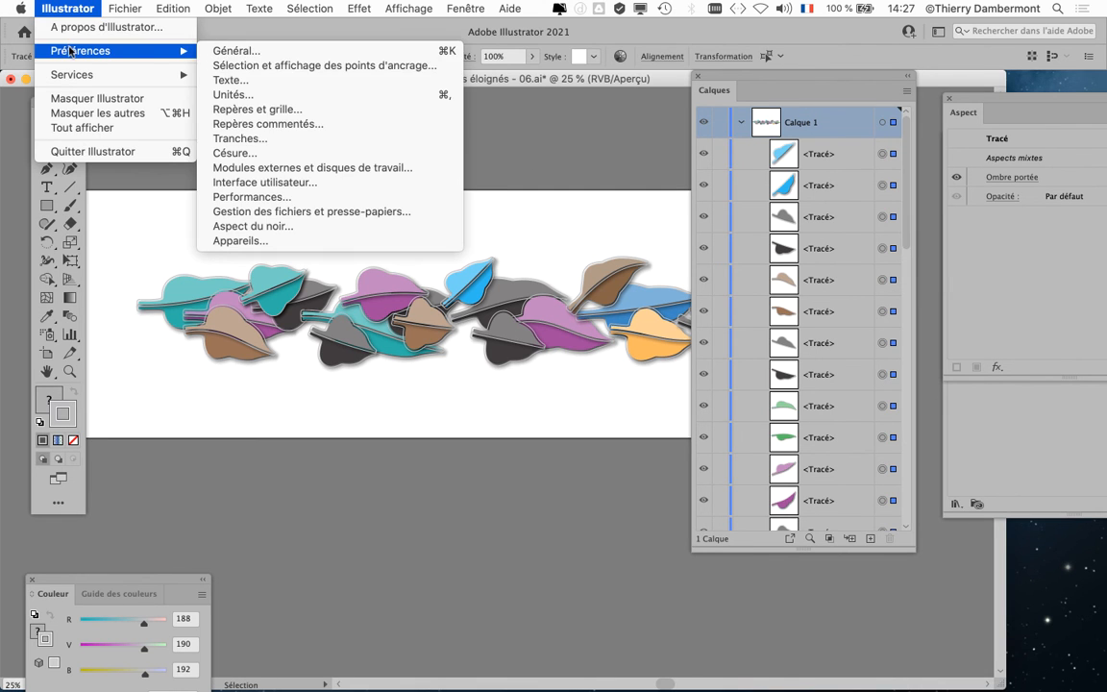
{"action": "left_click", "coordinate": [320, 185]}
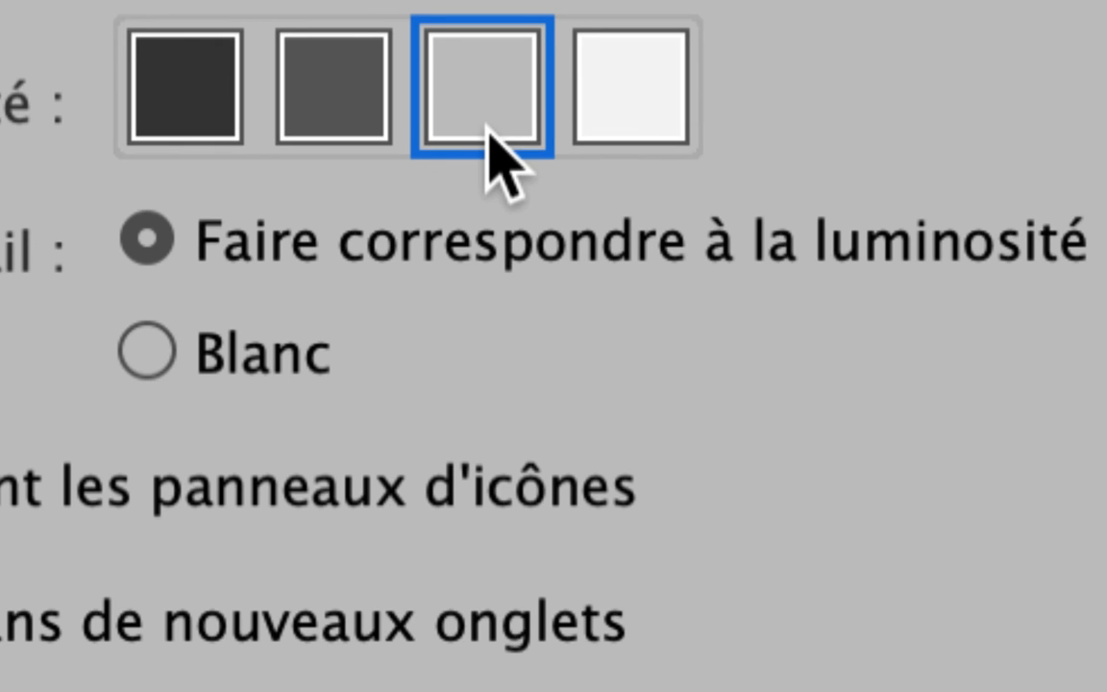
{"action": "left_click", "coordinate": [631, 92]}
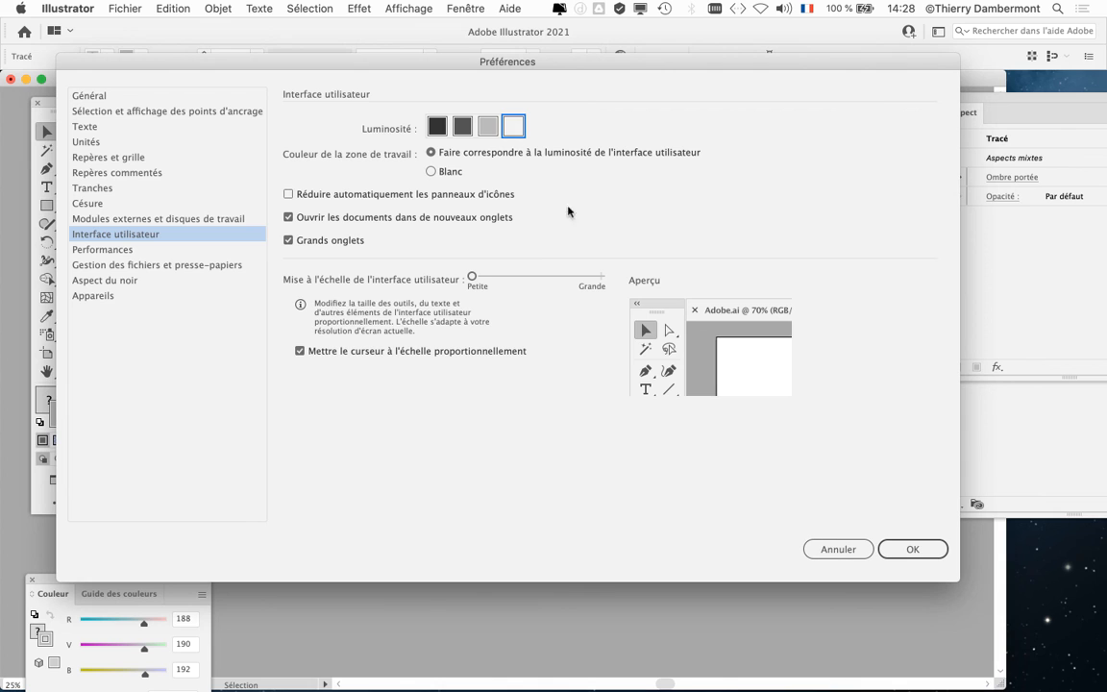
{"action": "left_click", "coordinate": [910, 549]}
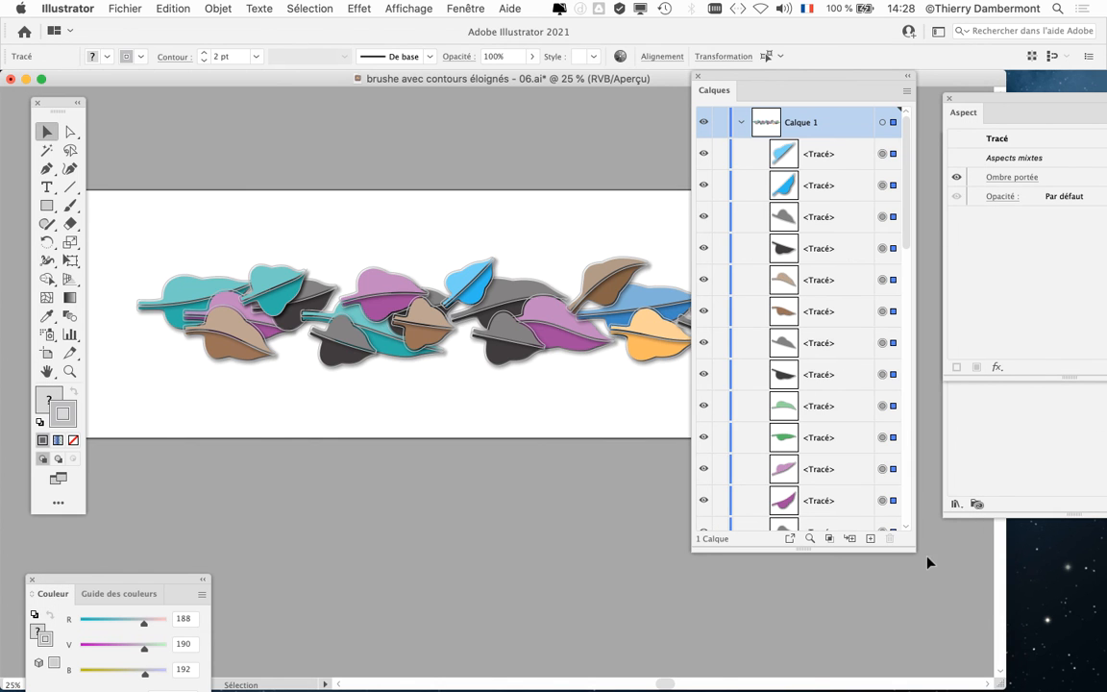